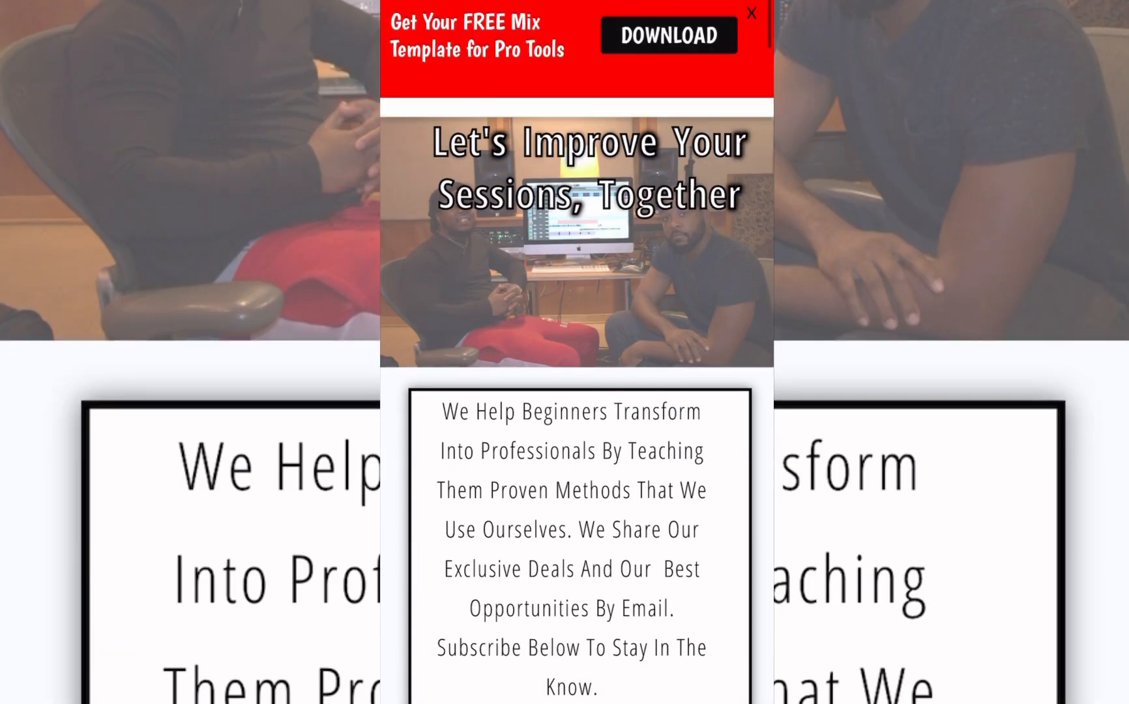
- Look through the upper part of the Rebel Ears home page, covering the newsletter form, free ebooks and Fix Your Mix event
scroll(577, 352, "down", 2)
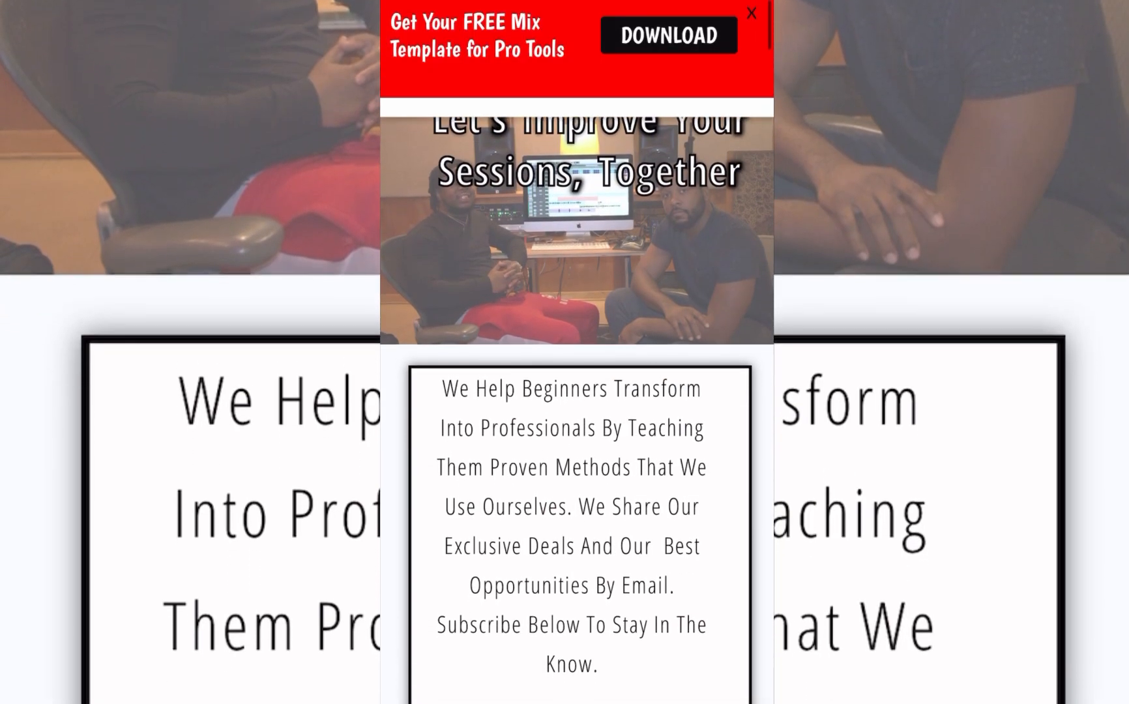
scroll(576, 352, "down", 1)
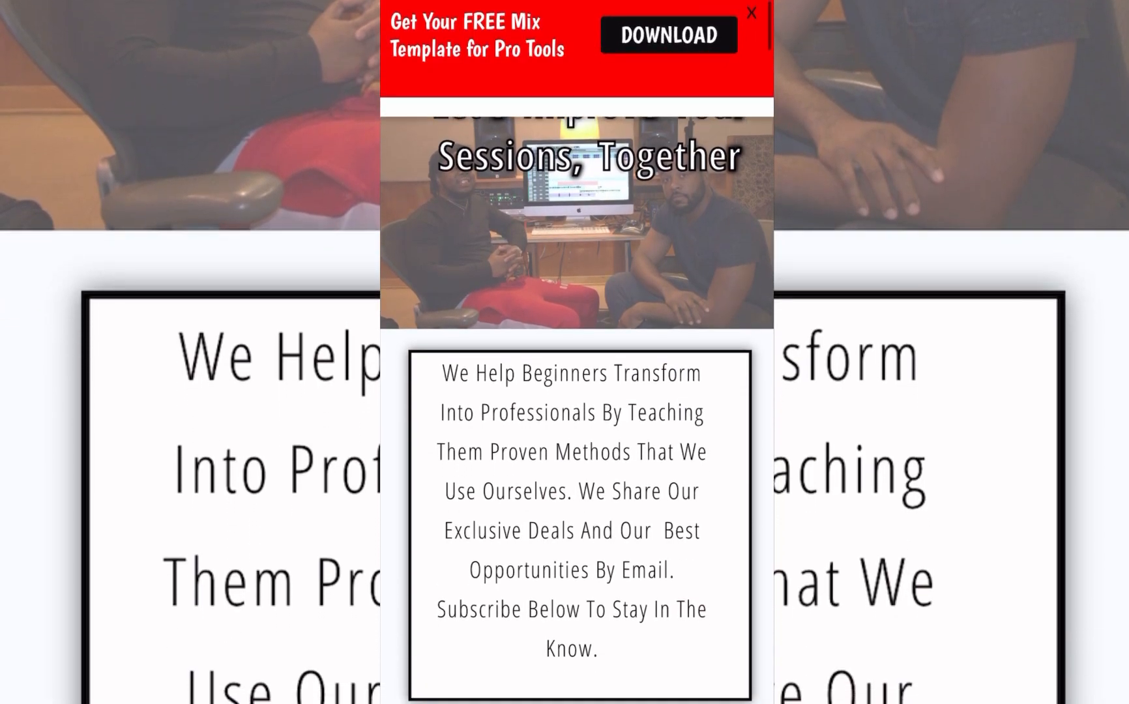
scroll(577, 351, "down", 4)
scroll(576, 352, "down", 1)
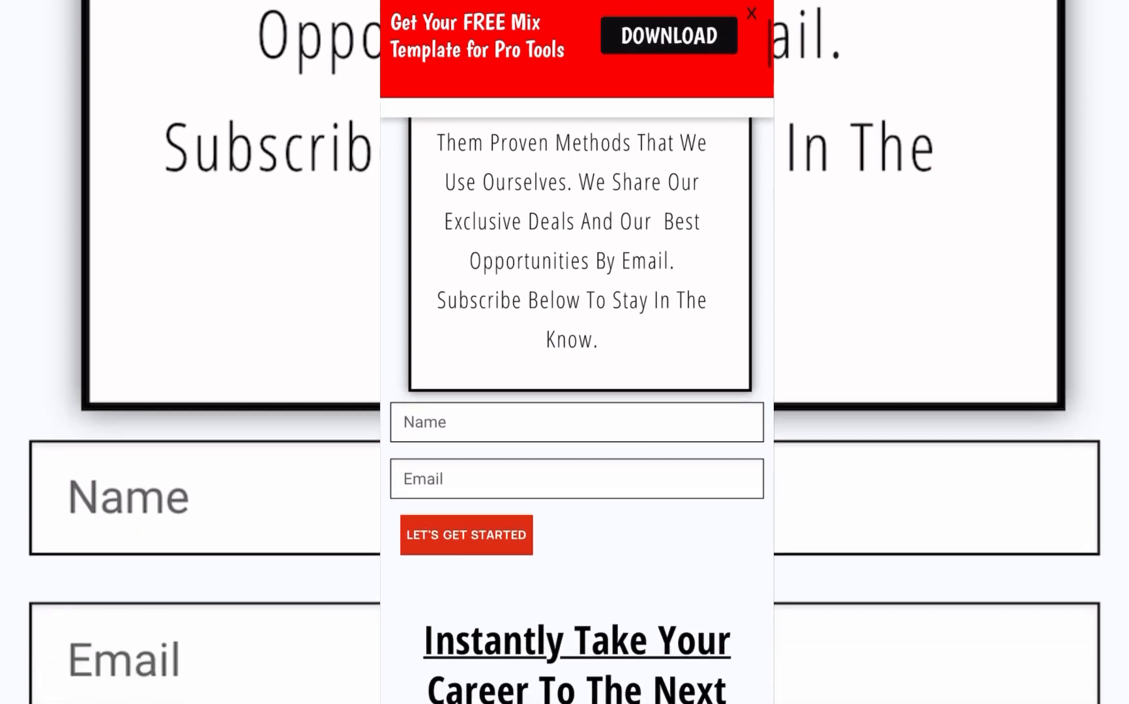
scroll(577, 352, "down", 5)
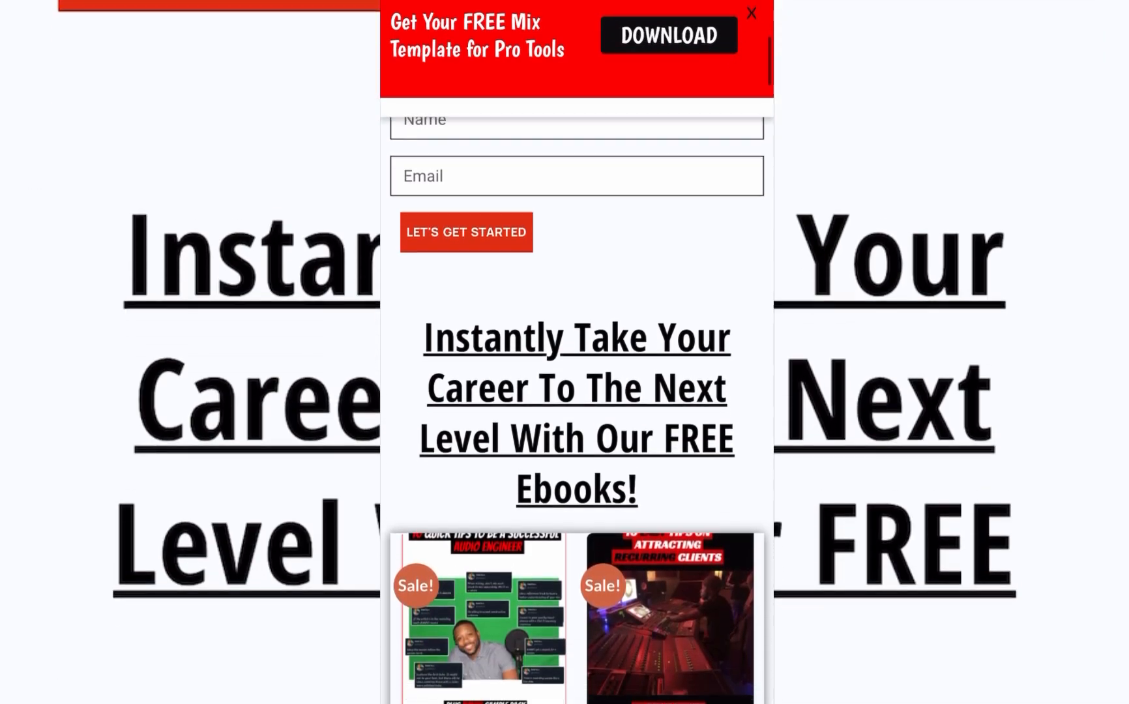
scroll(577, 352, "down", 2)
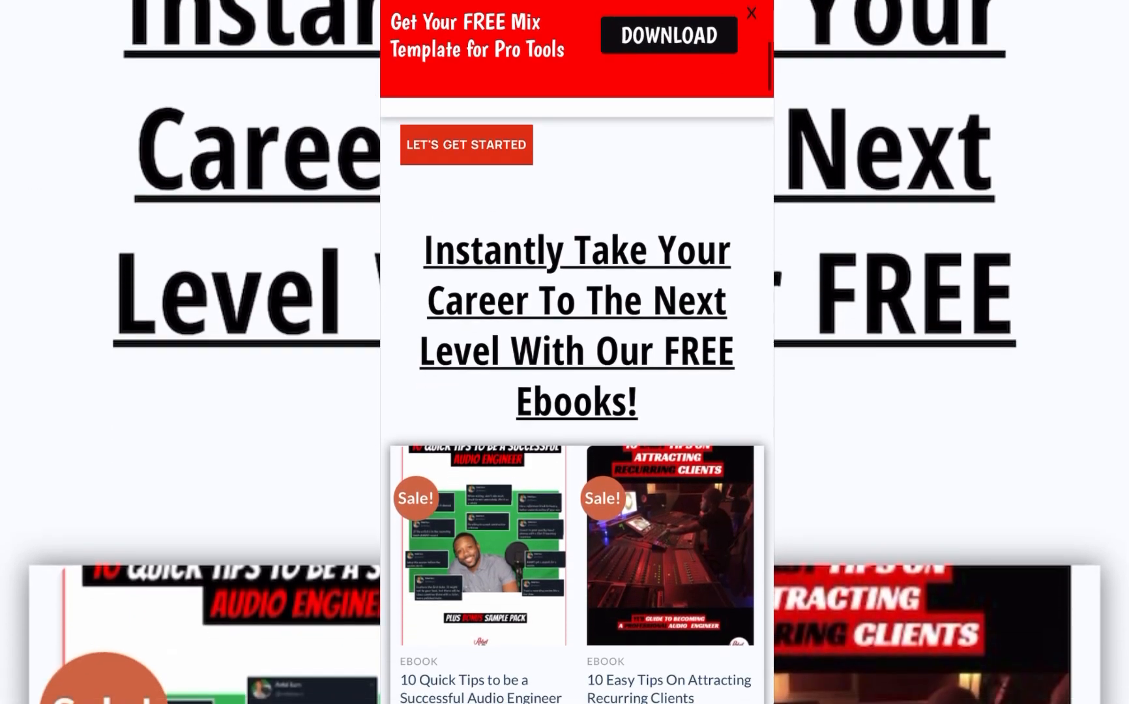
scroll(577, 352, "down", 2)
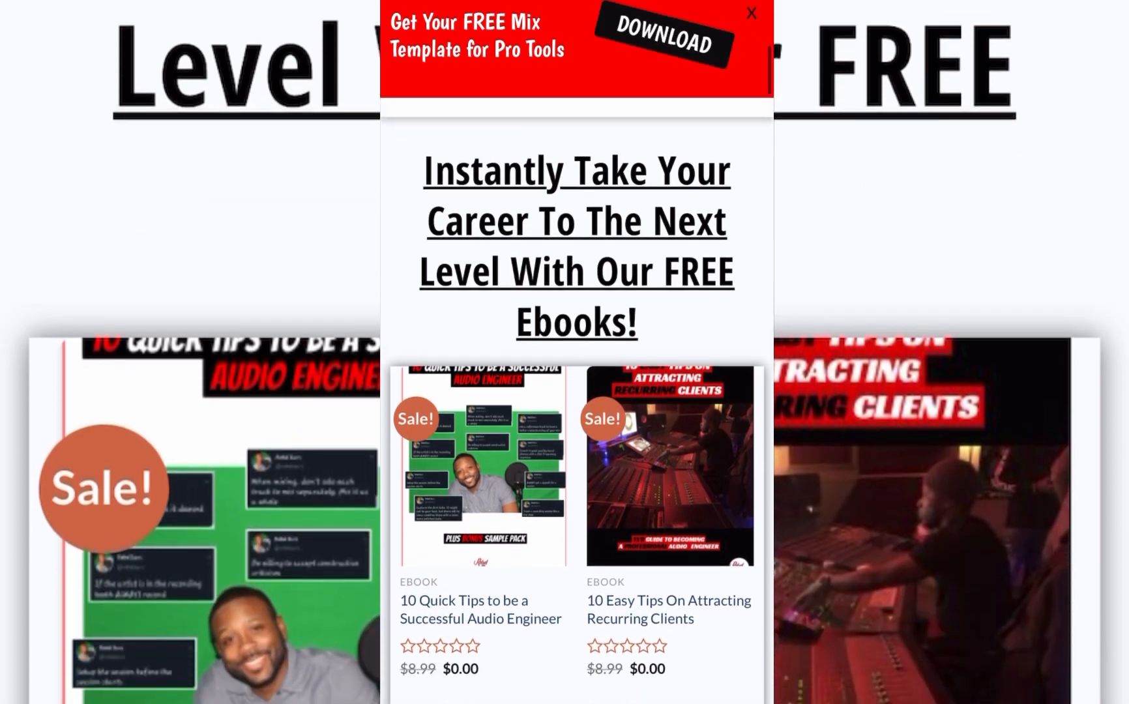
scroll(577, 351, "down", 4)
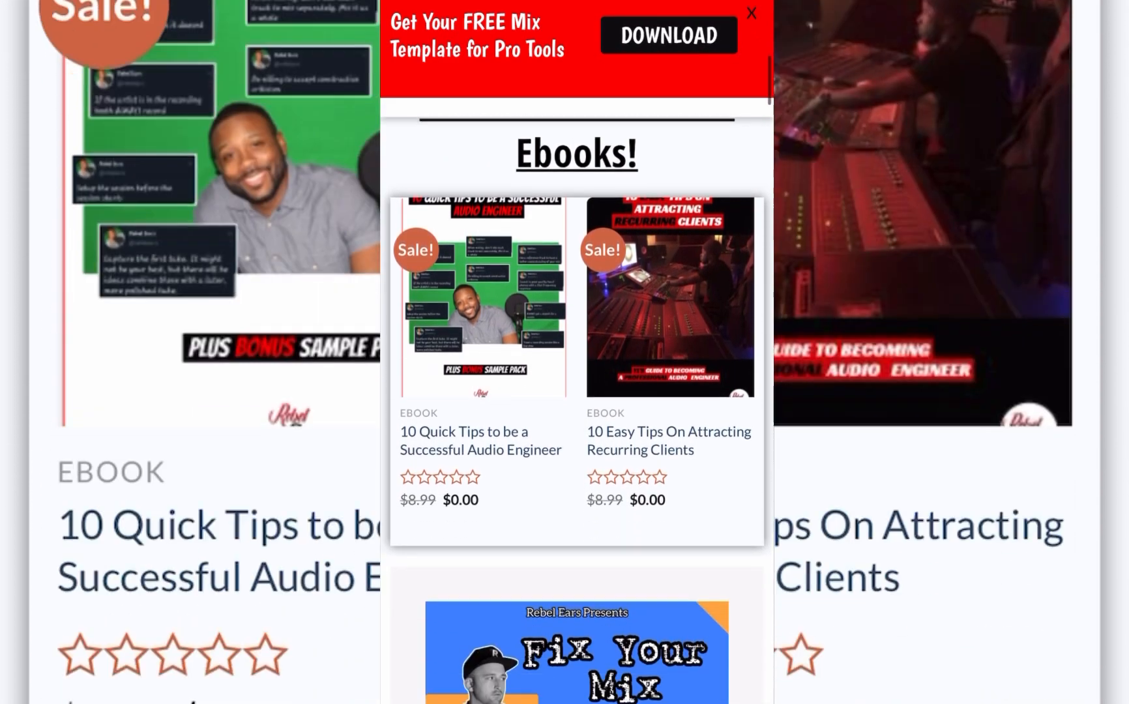
scroll(576, 352, "down", 3)
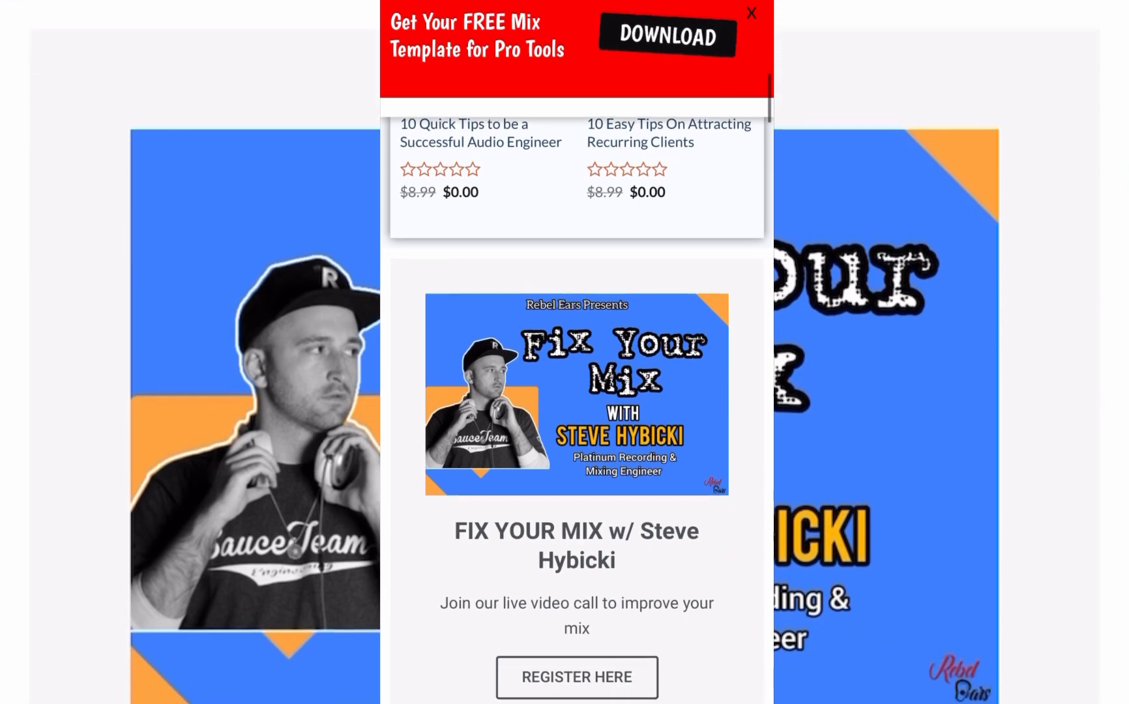
scroll(576, 352, "down", 2)
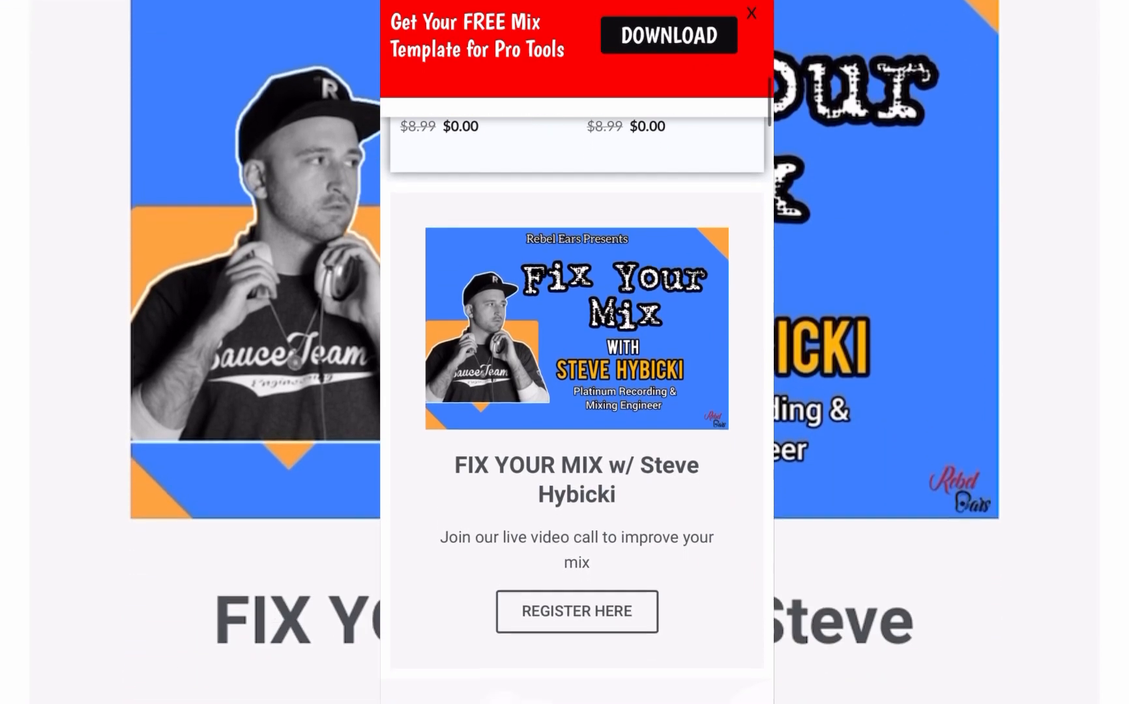
scroll(577, 352, "down", 3)
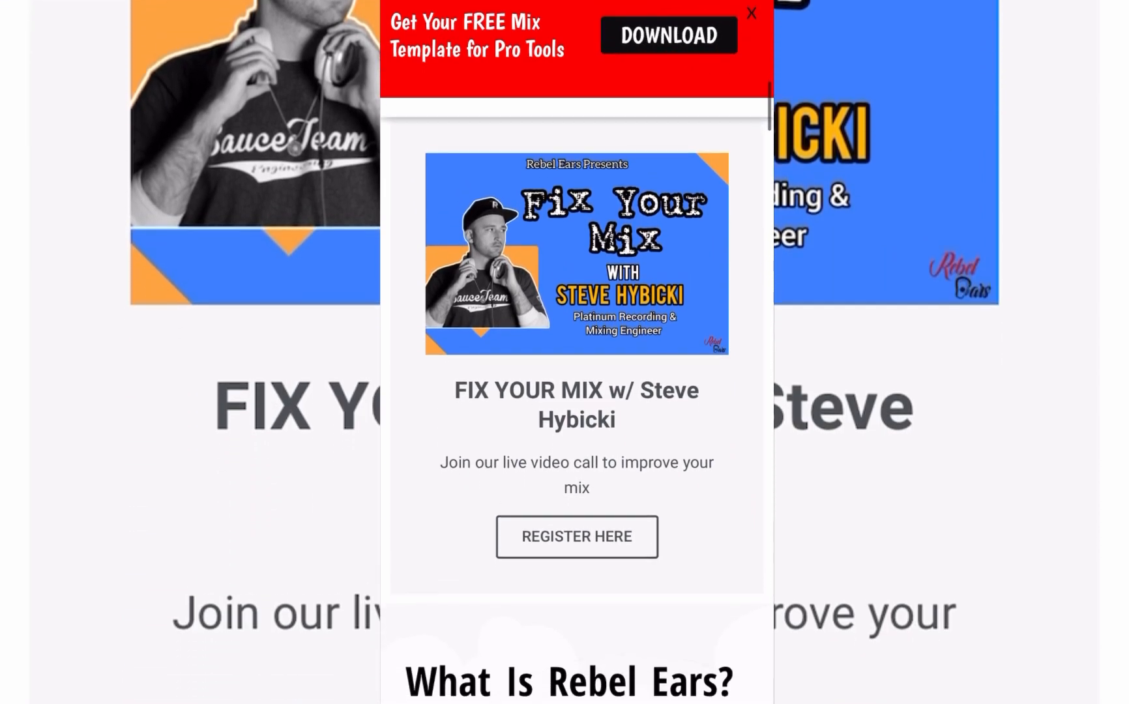
- Read the Rebel Ears introduction and browse the articles, podcast and product sections of the home page
scroll(577, 352, "down", 5)
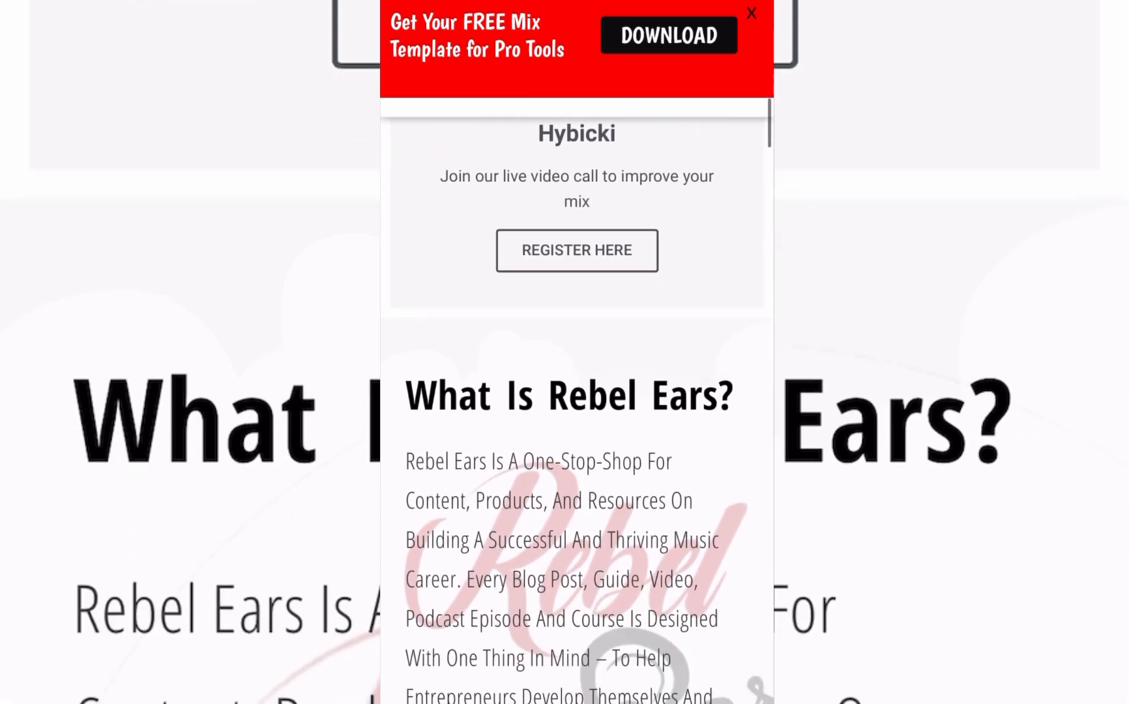
scroll(577, 352, "down", 1)
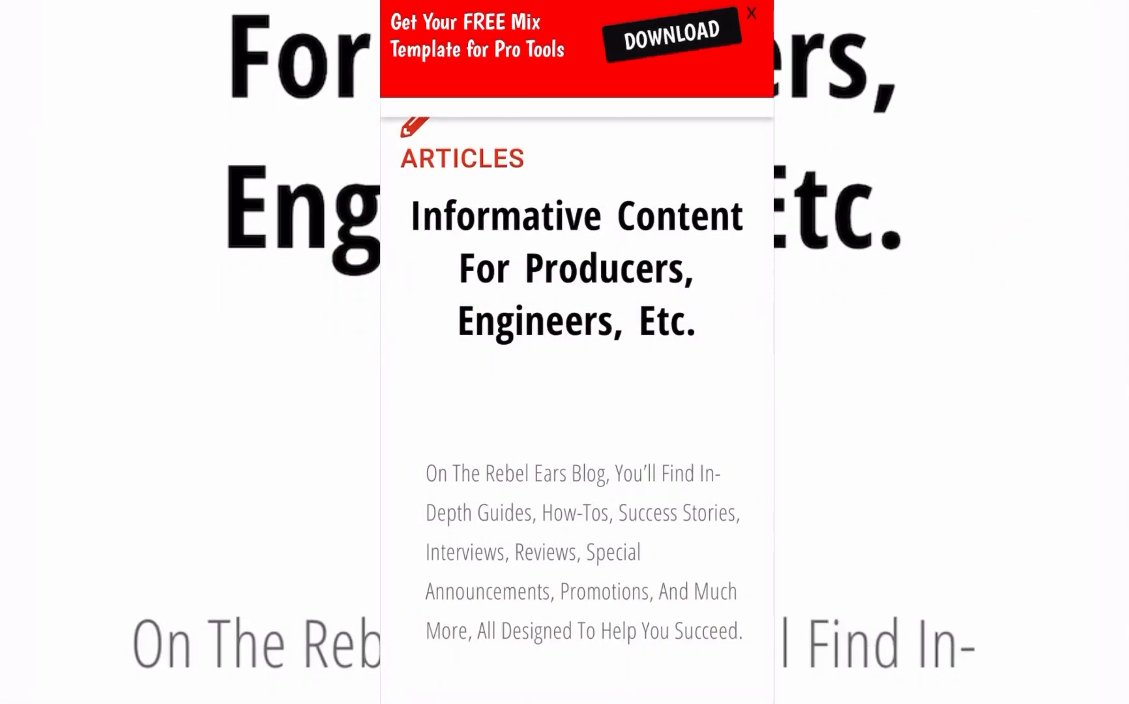
scroll(577, 352, "down", 10)
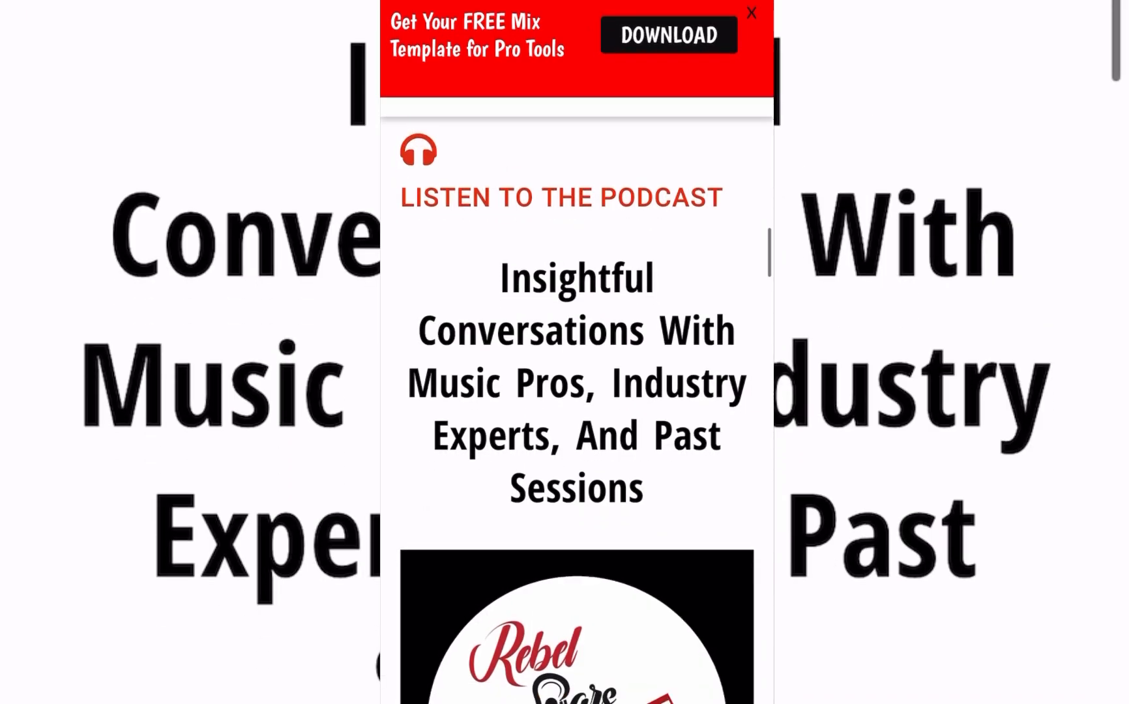
scroll(577, 352, "down", 10)
scroll(577, 352, "down", 5)
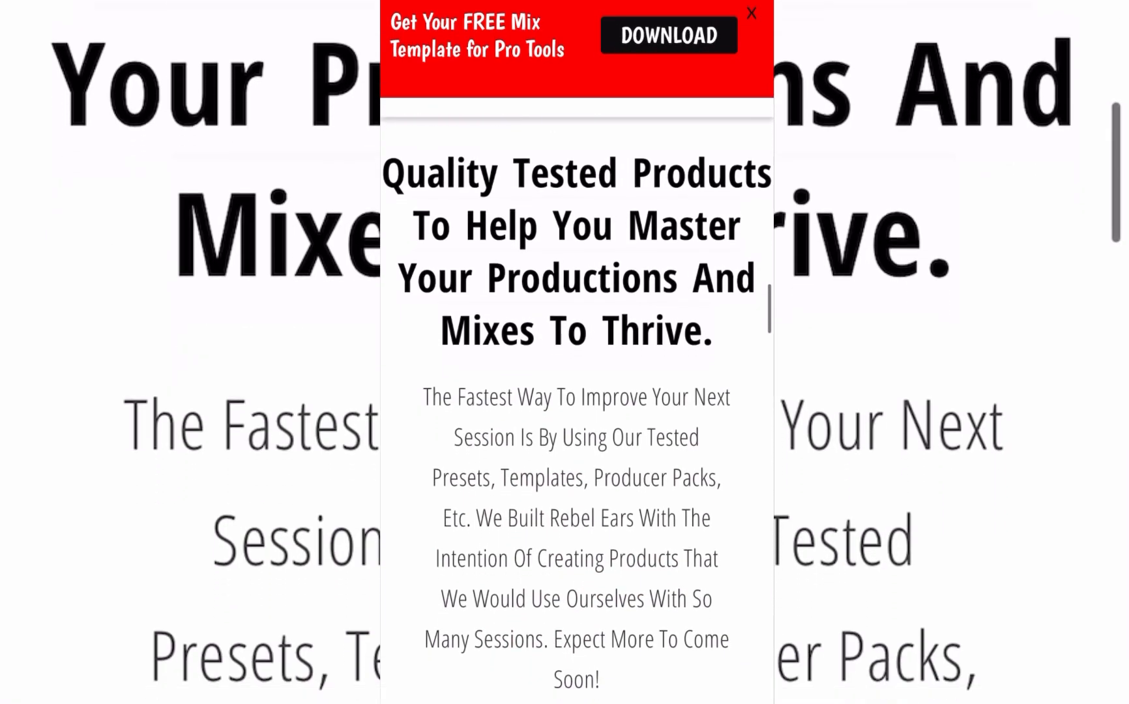
scroll(576, 352, "down", 7)
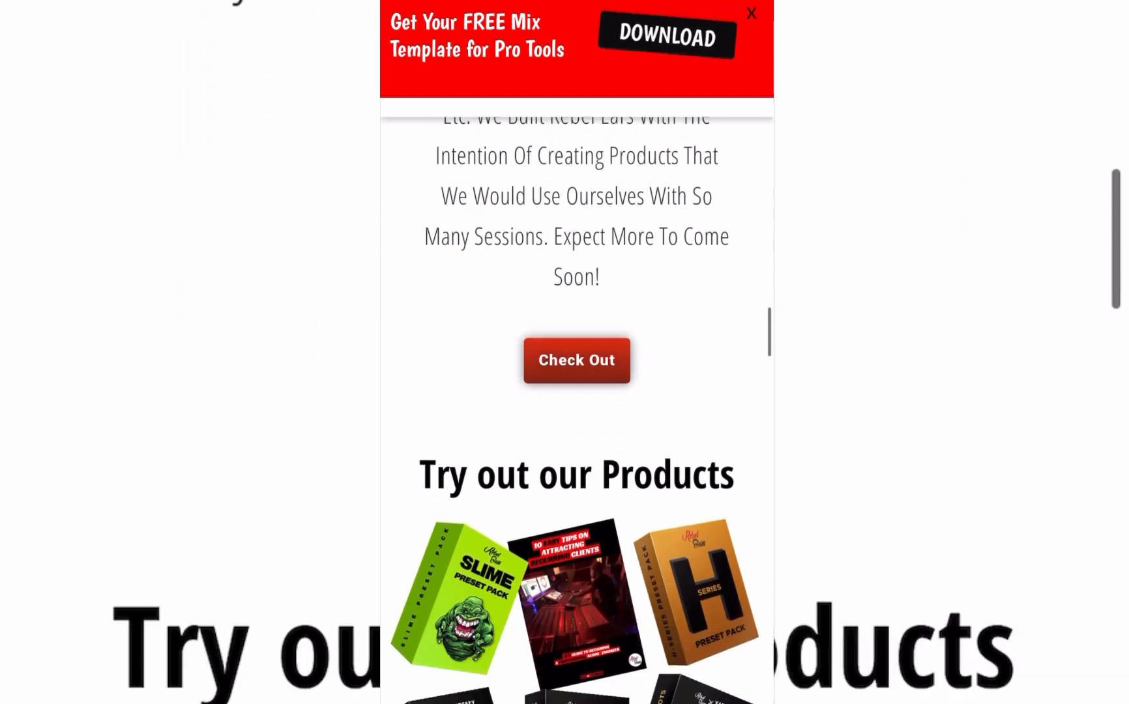
scroll(577, 352, "down", 2)
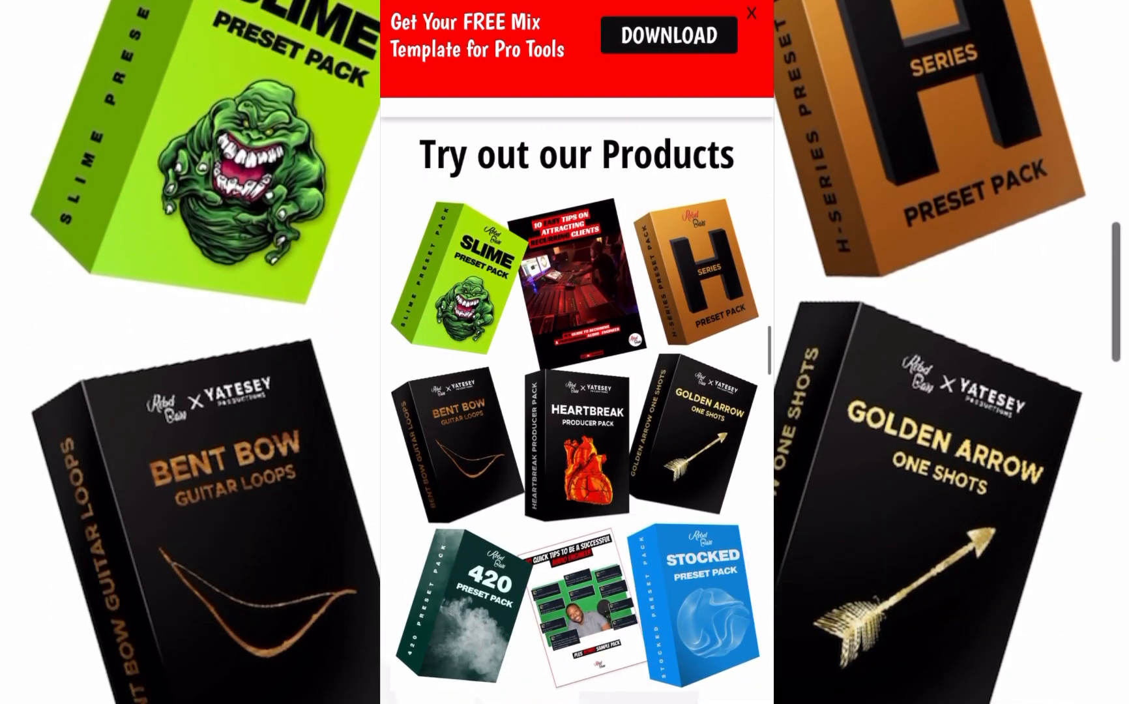
scroll(576, 351, "down", 10)
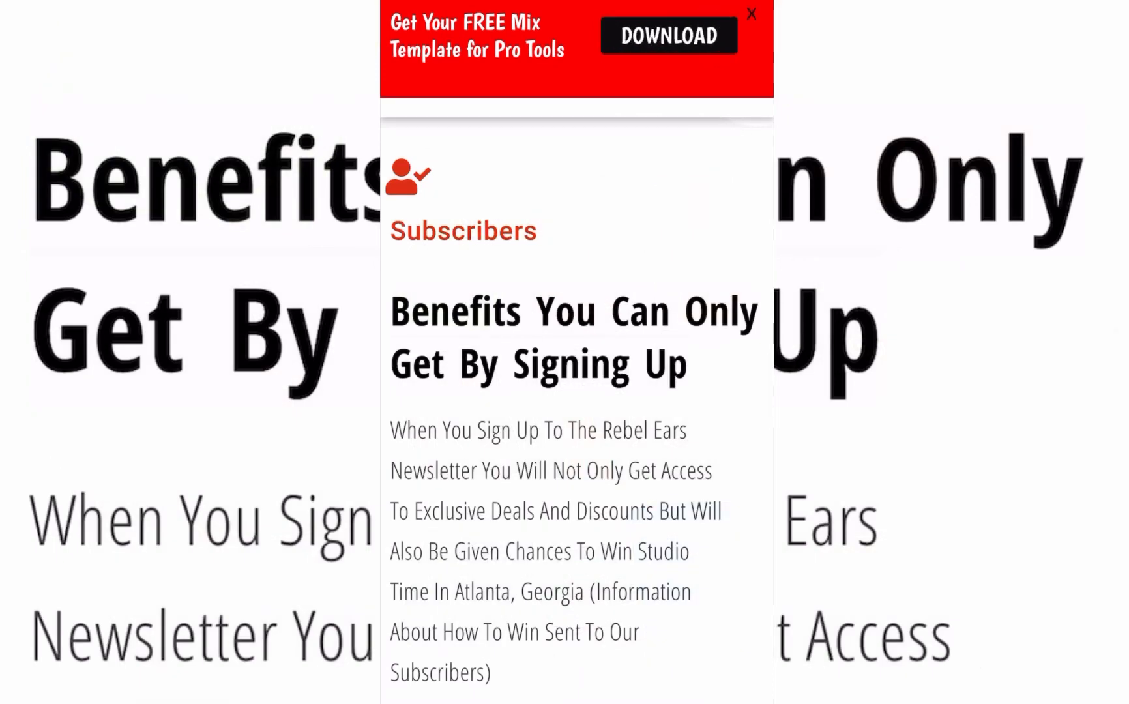
- Review the subscriber benefits and the Connect section with its newsletter sign-up form
scroll(577, 352, "down", 1)
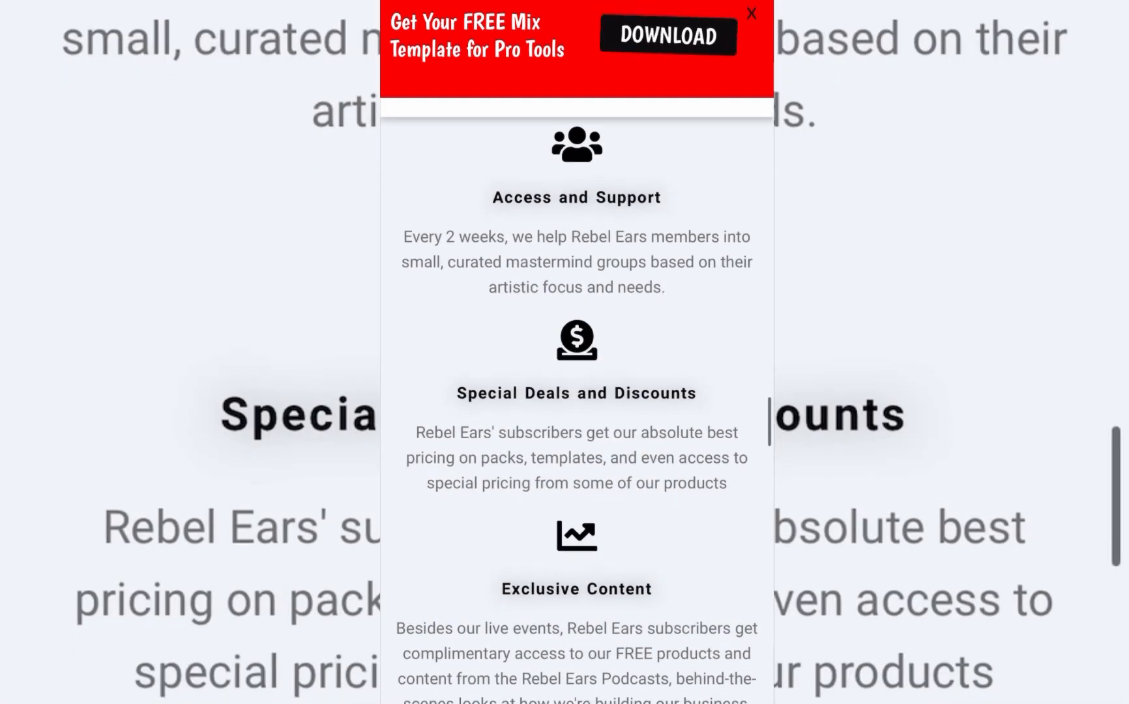
scroll(577, 352, "down", 4)
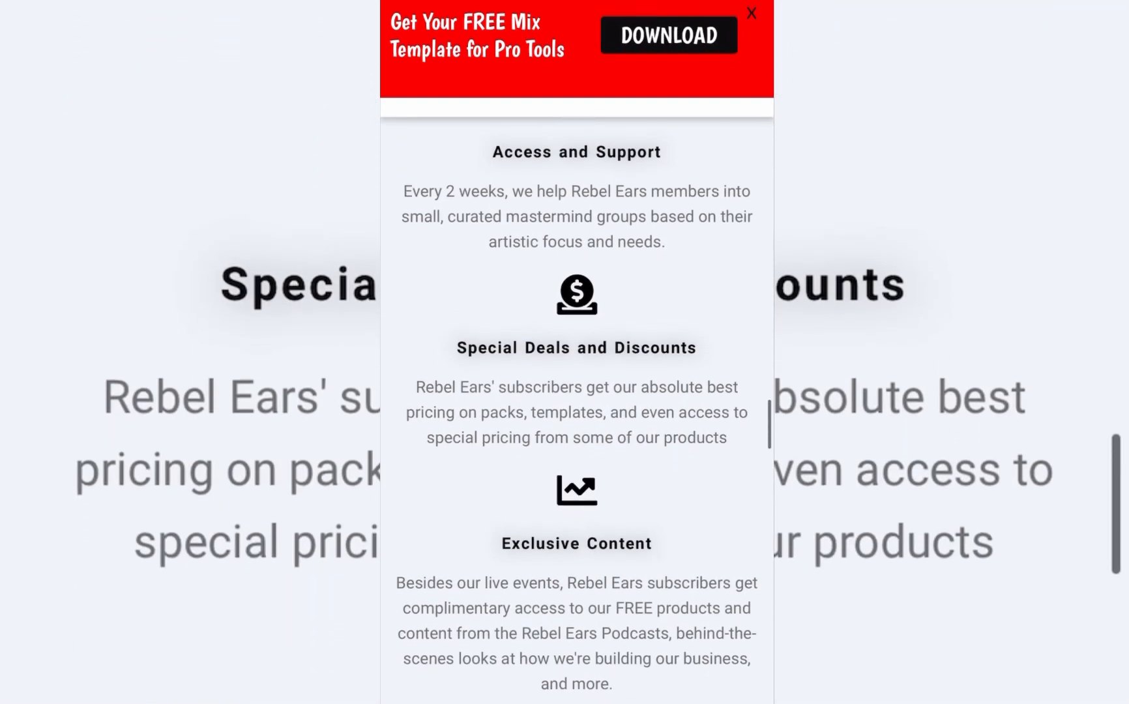
scroll(577, 352, "down", 5)
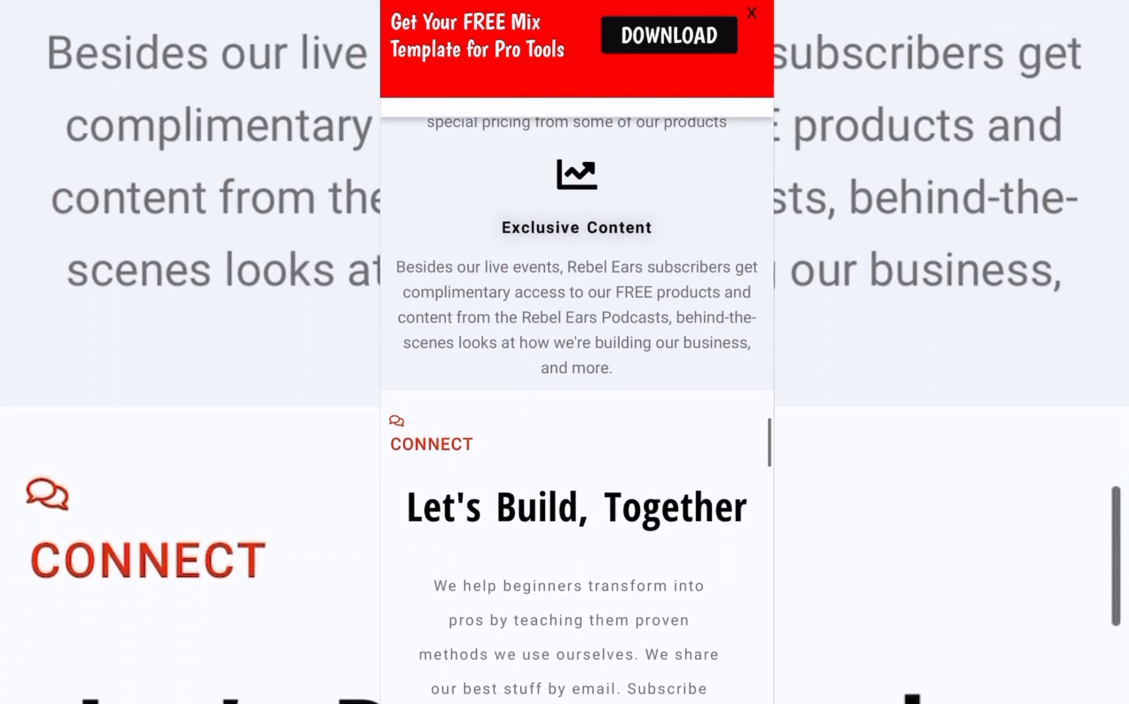
scroll(577, 352, "down", 1)
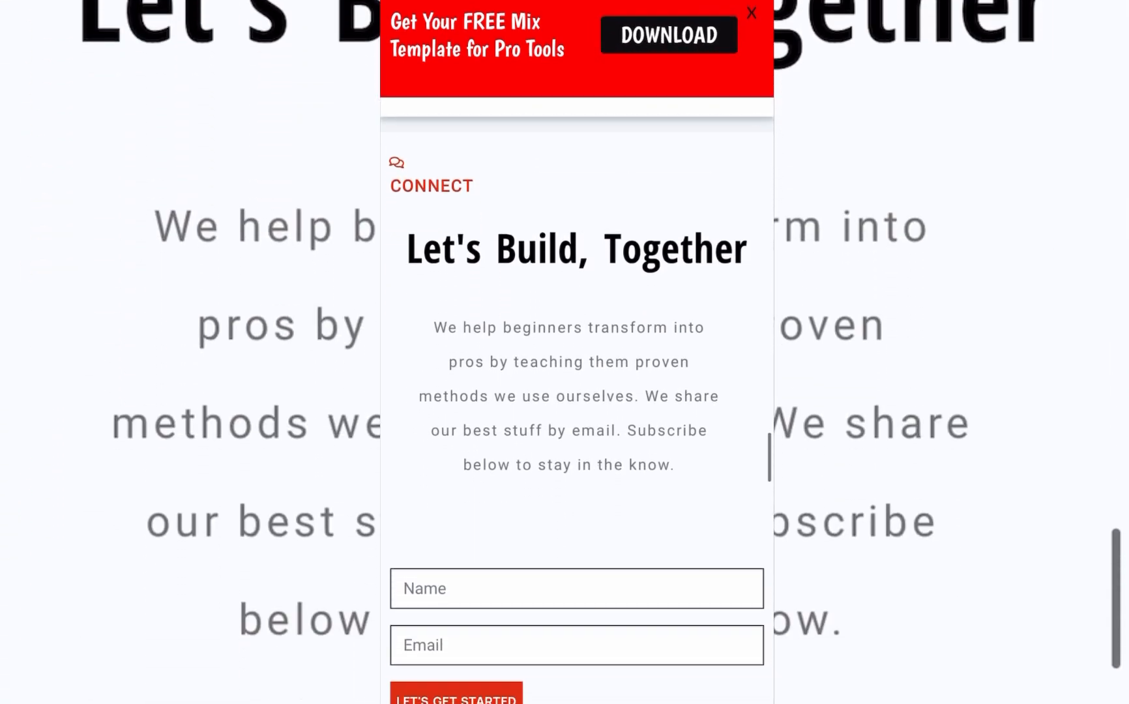
scroll(577, 352, "down", 2)
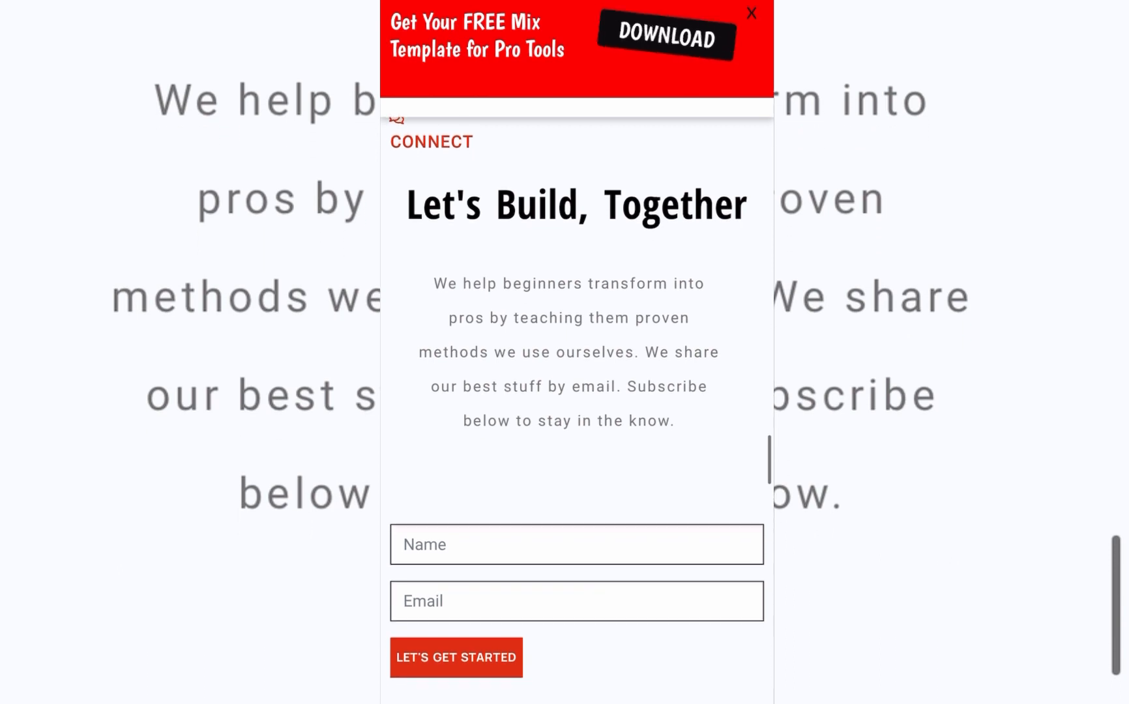
scroll(577, 352, "down", 1)
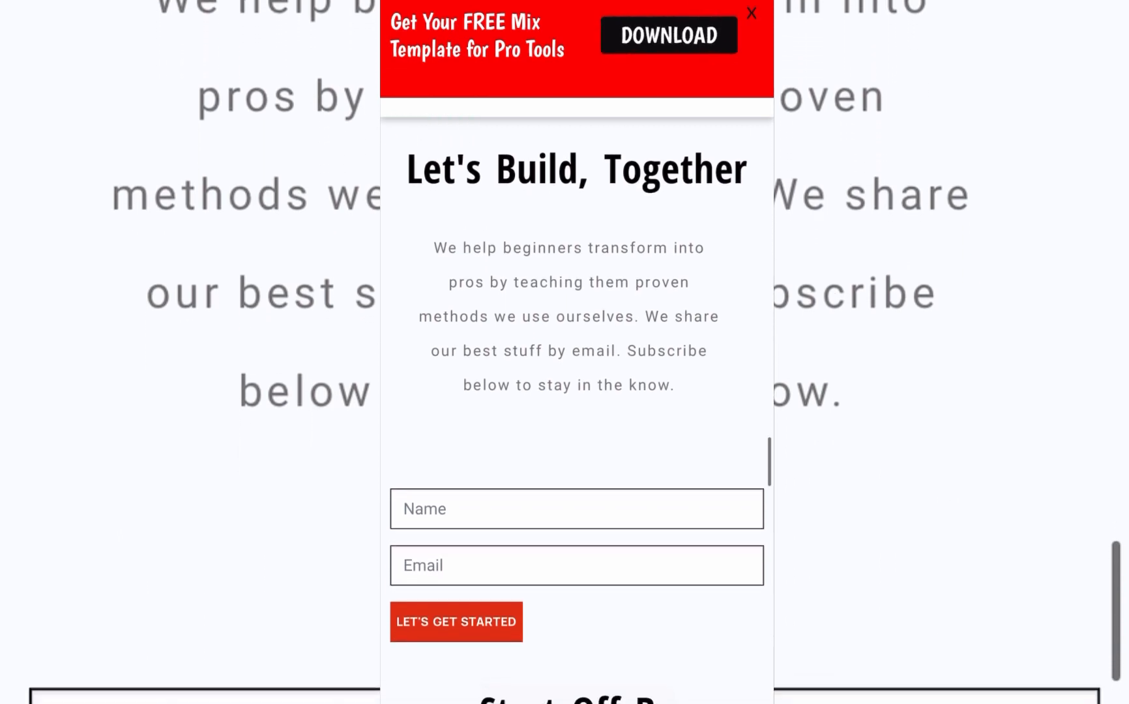
scroll(577, 352, "down", 2)
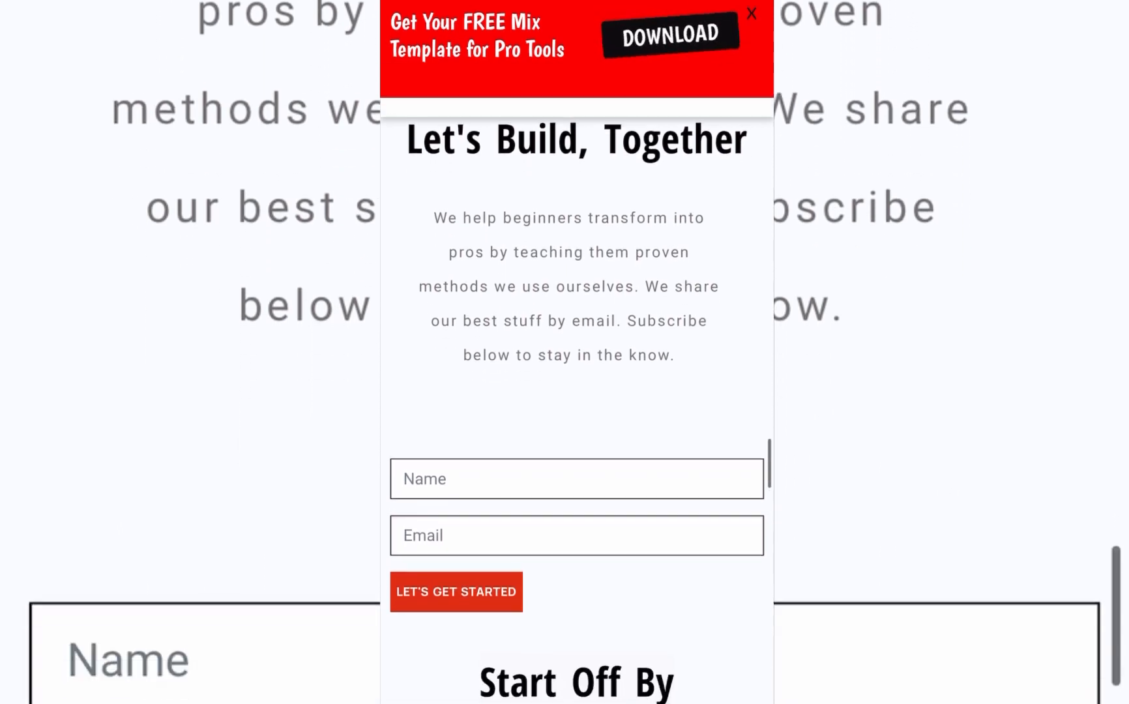
scroll(577, 352, "down", 12)
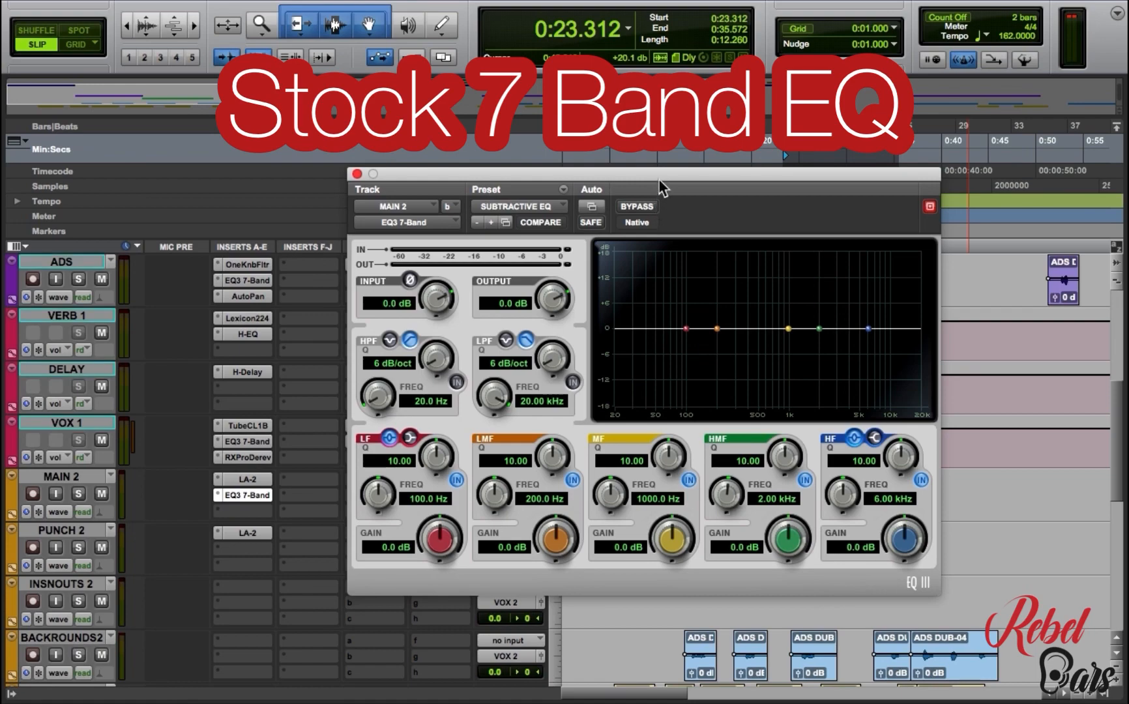
- Move the EQ3 7-Band window clear of the BEAT track and slightly lower the beat clip's gain
left_click_drag(660, 182, 625, 191)
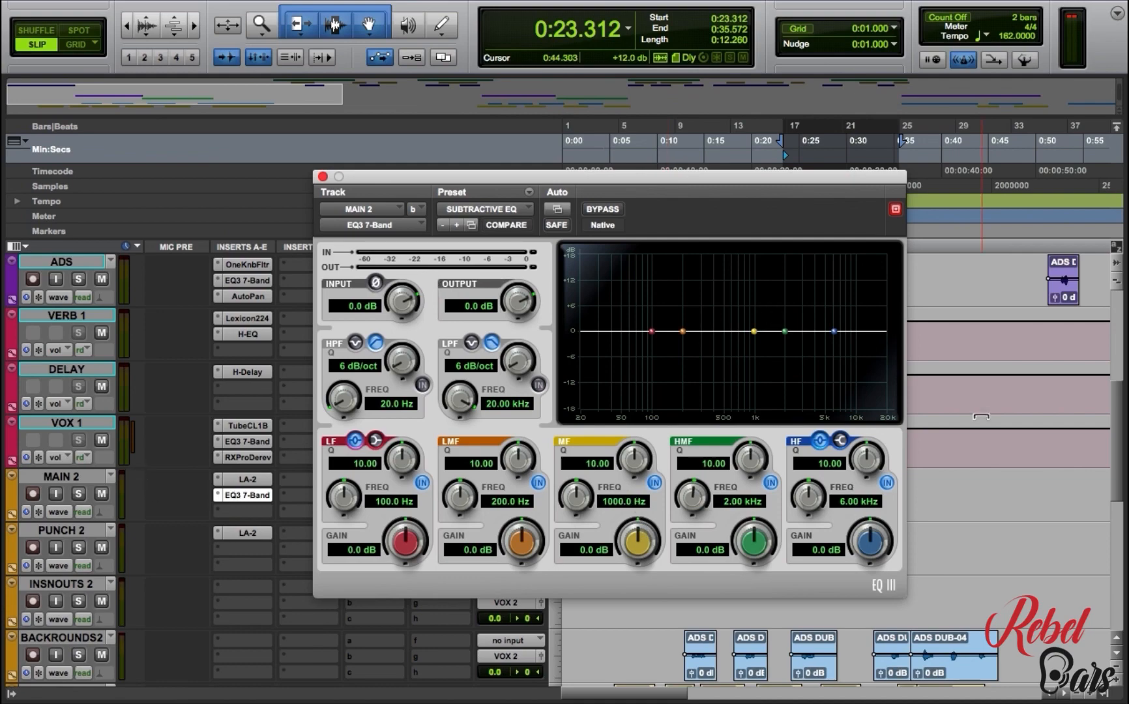
scroll(995, 372, "up", 6)
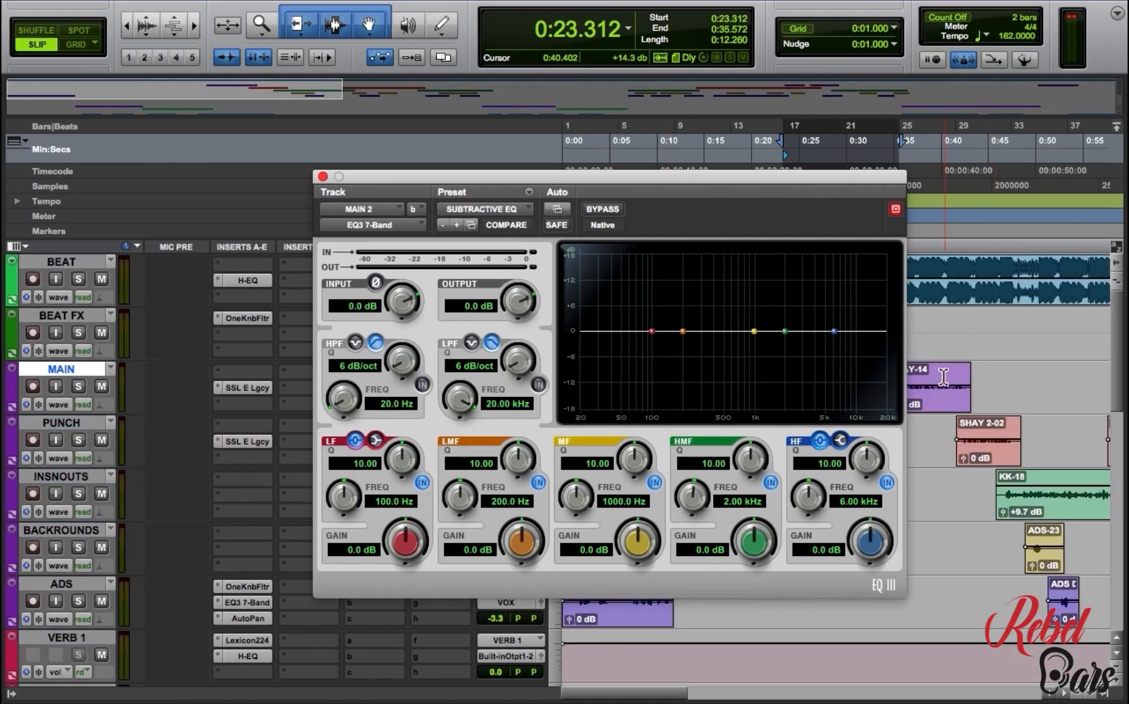
left_click_drag(525, 180, 550, 370)
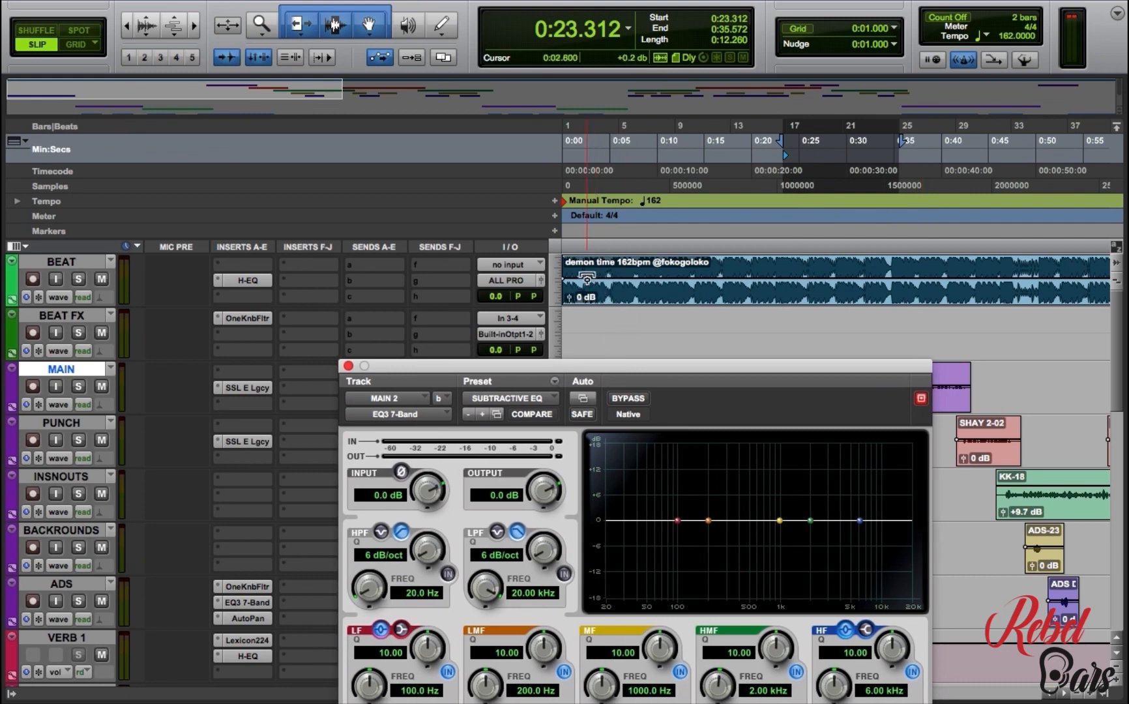
left_click(587, 278)
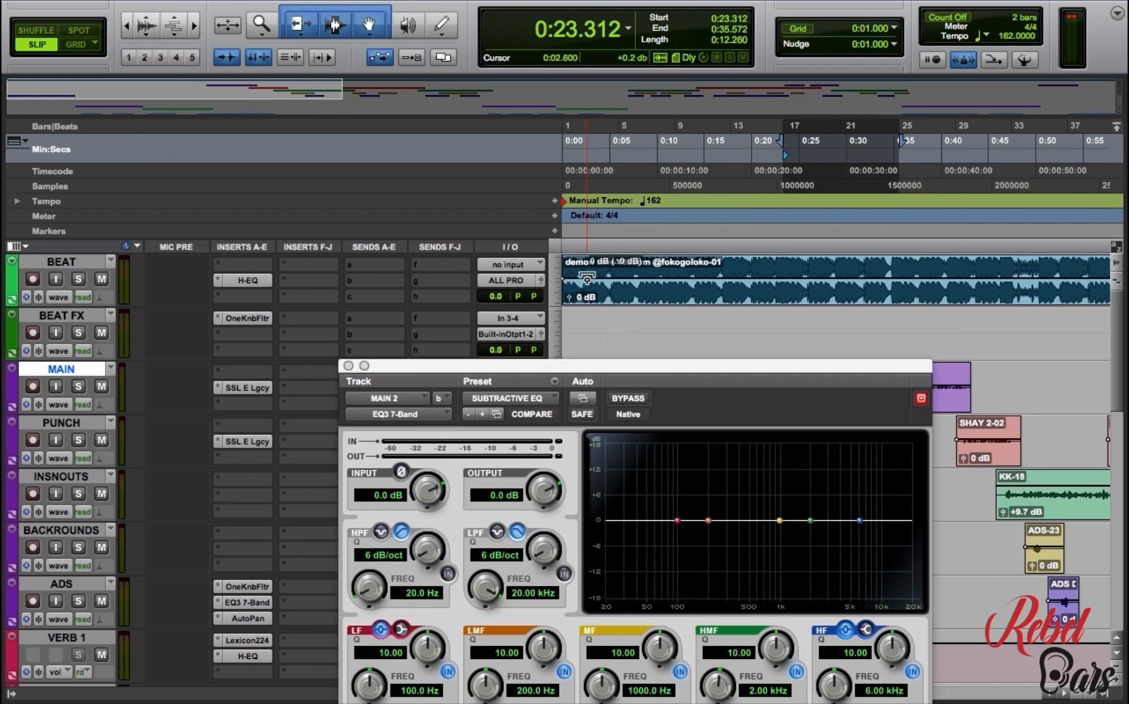
left_click_drag(586, 279, 586, 282)
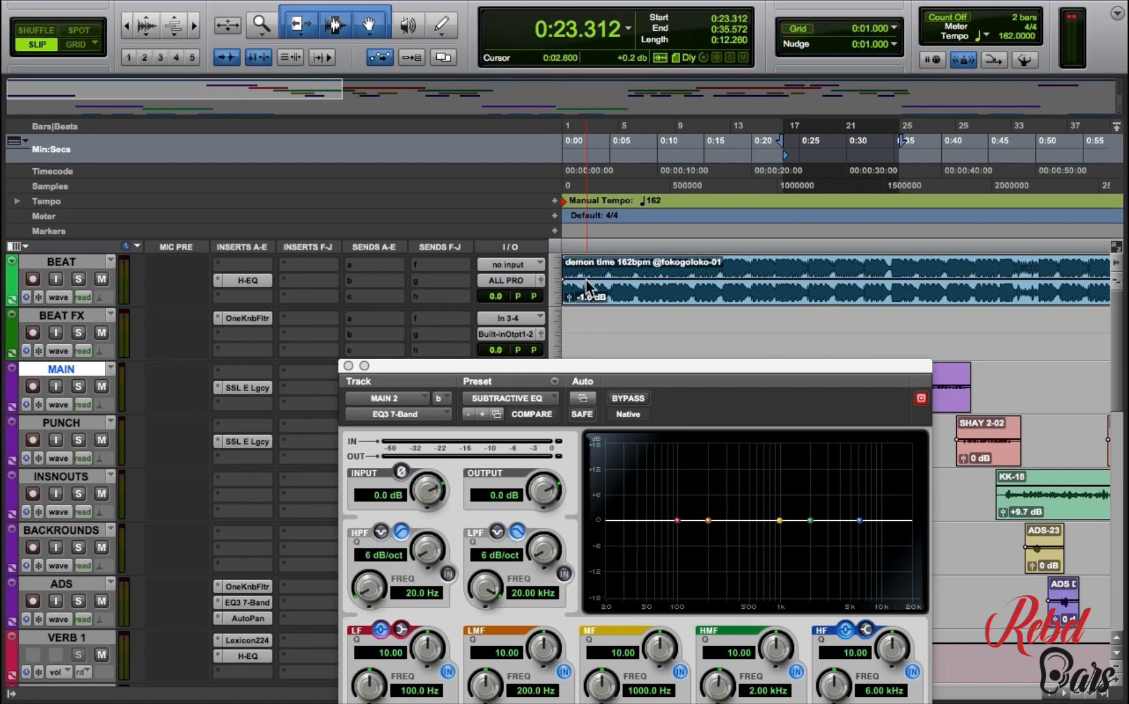
- Select the SHAY-03 clip on the MAIN 2 track, start playback and reposition the EQ3 7-Band window over the timeline
left_click_drag(587, 367, 538, 196)
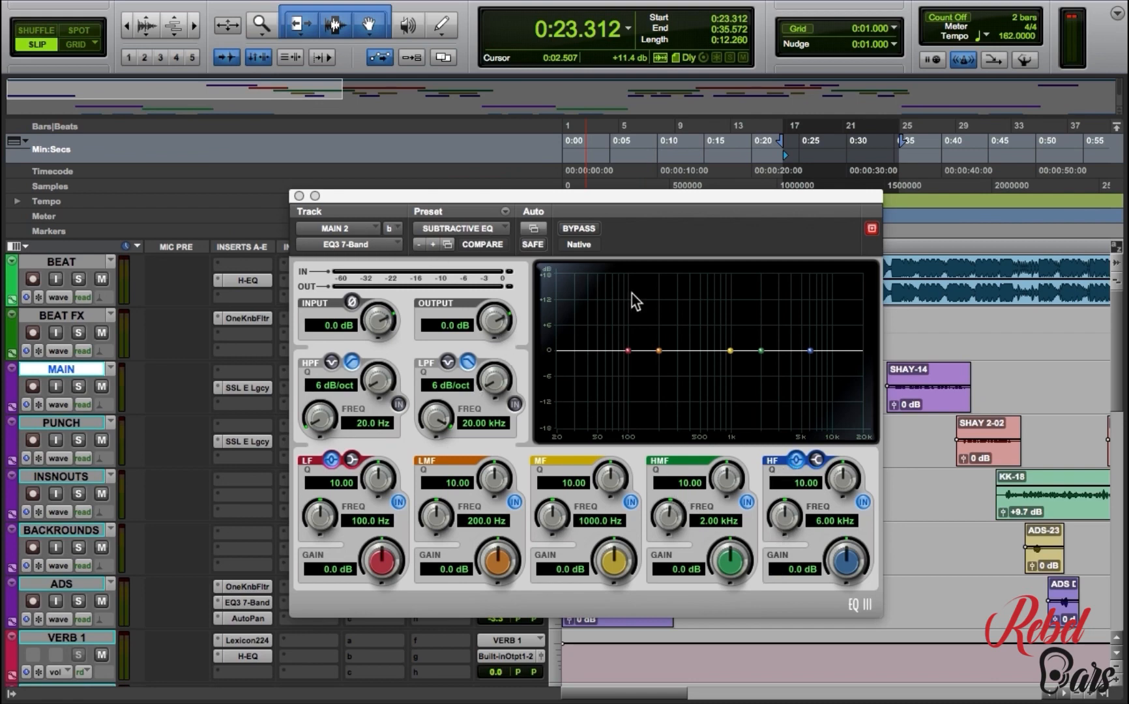
left_click_drag(672, 195, 459, 151)
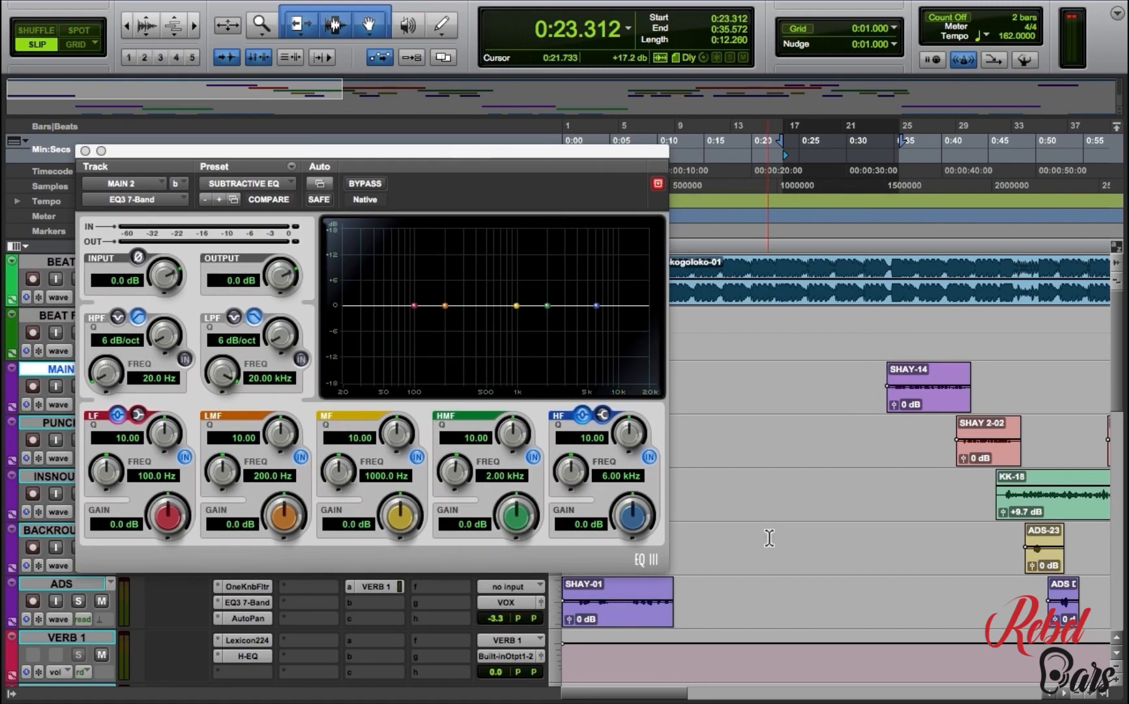
scroll(767, 537, "down", 5)
scroll(767, 538, "down", 3)
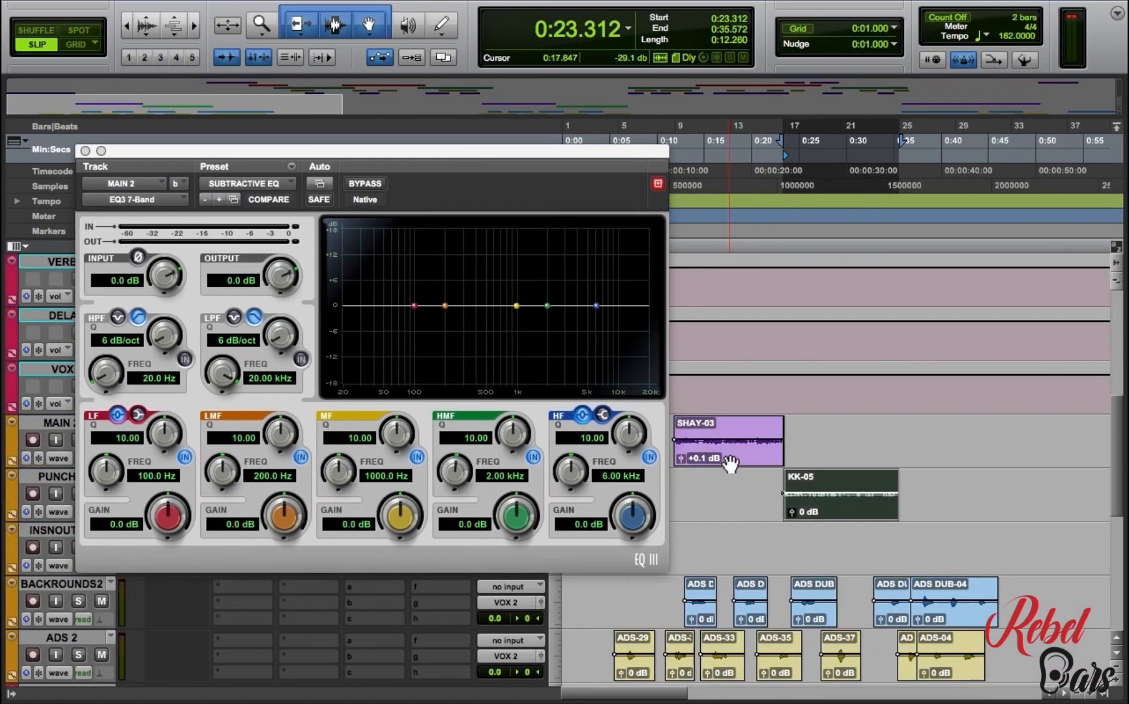
left_click(729, 463)
key("space")
left_click_drag(495, 155, 766, 228)
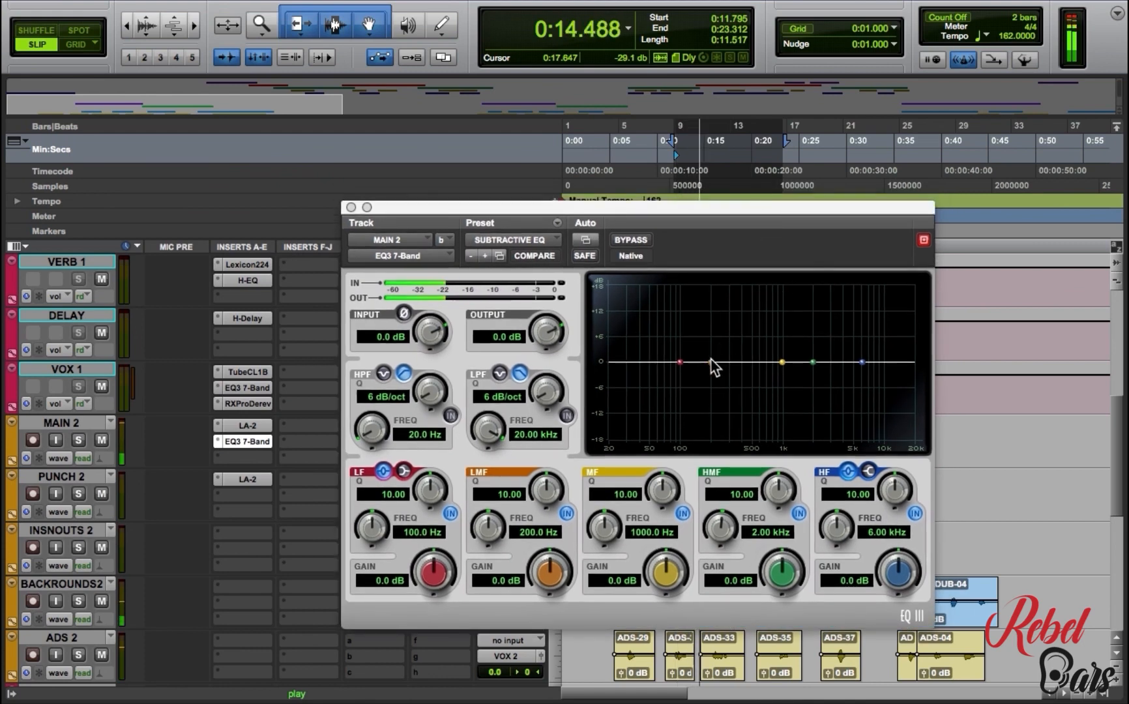
- Sweep the LMF band with an 18 dB boost, and set it to a -2.0 dB cut at 269.4 Hz with Q 6.24
left_click_drag(710, 361, 740, 282)
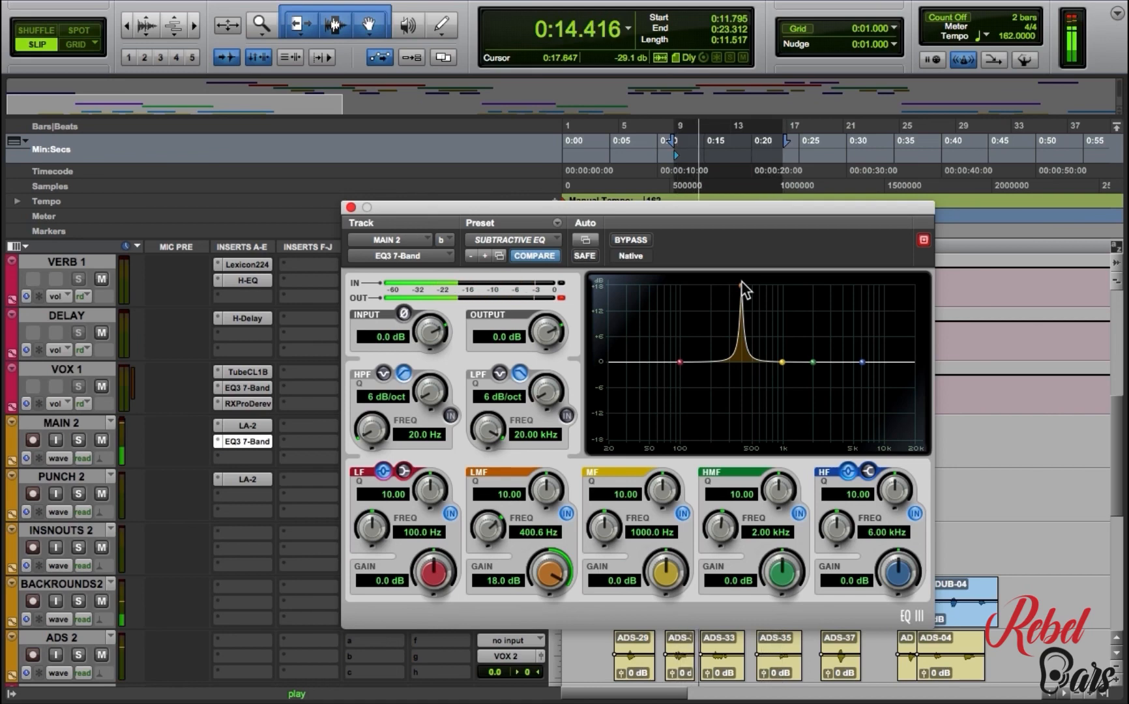
left_click_drag(741, 282, 719, 284)
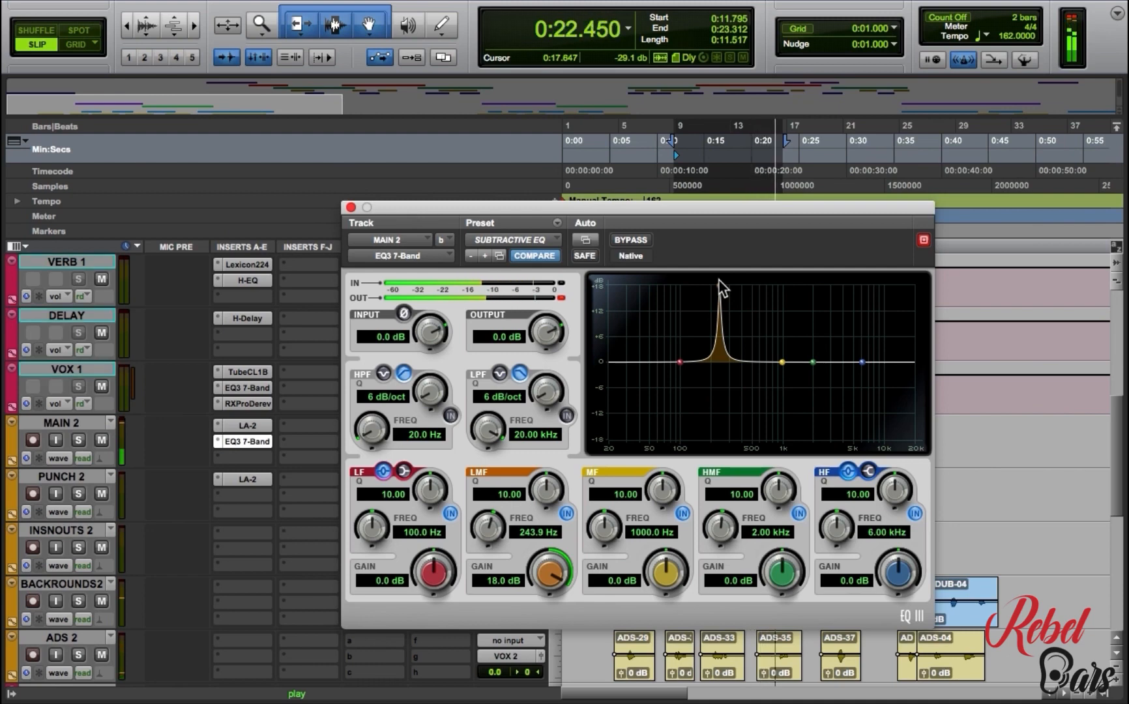
left_click_drag(718, 281, 722, 368)
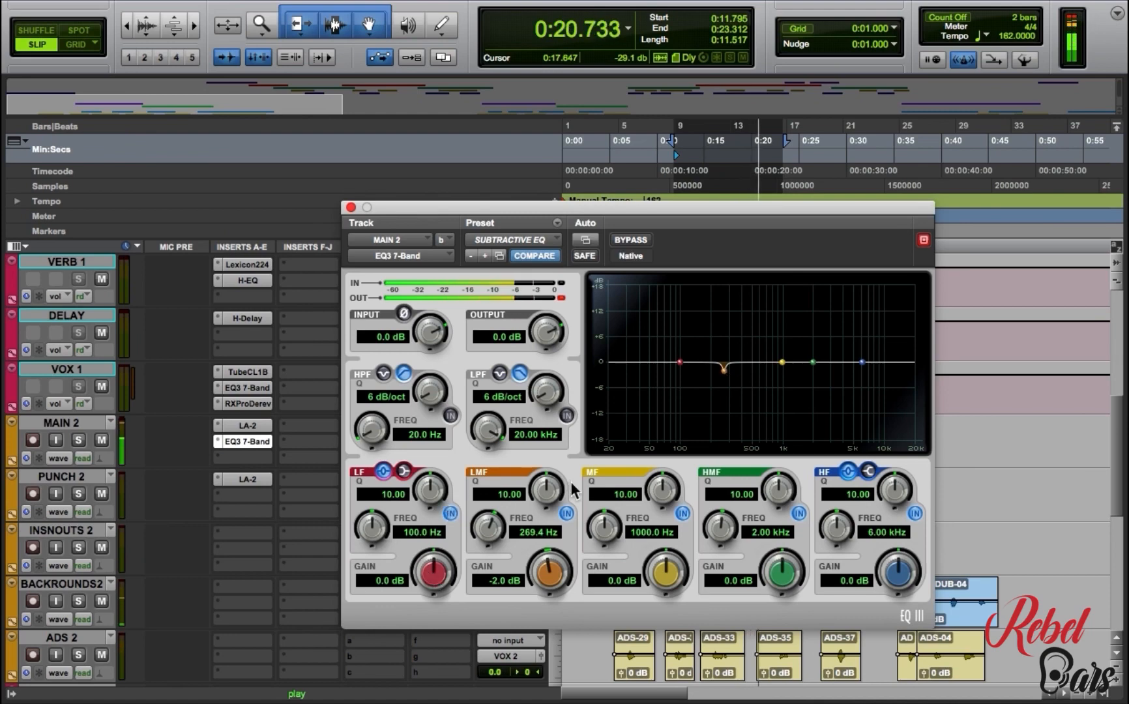
left_click_drag(542, 490, 486, 494)
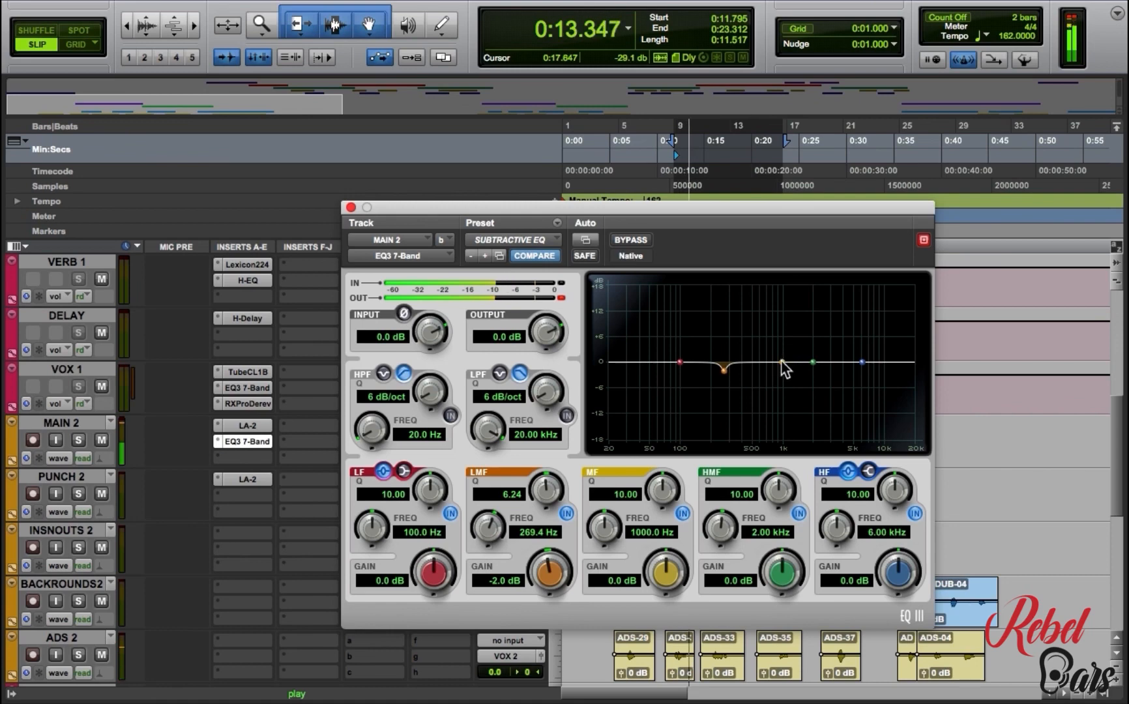
- Sweep the MF band with a boost, and set it to a -1.7 dB cut at 835.1 Hz with Q 4.27
left_click_drag(781, 358, 767, 295)
left_click_drag(765, 285, 774, 370)
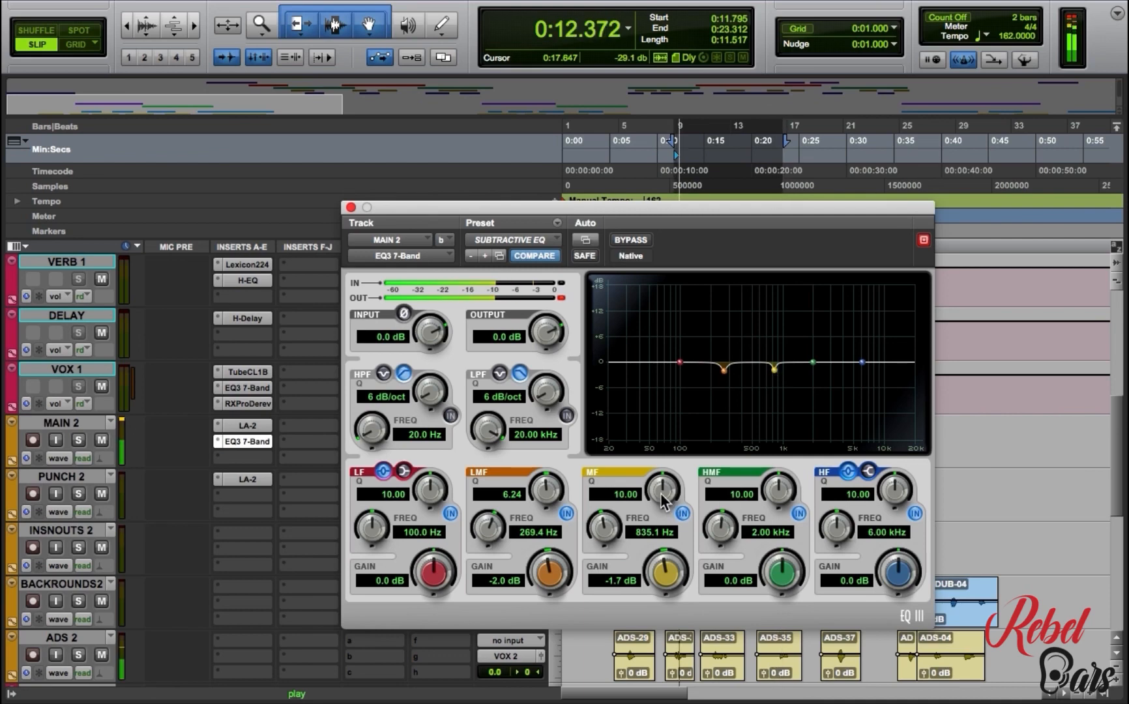
left_click_drag(651, 490, 554, 515)
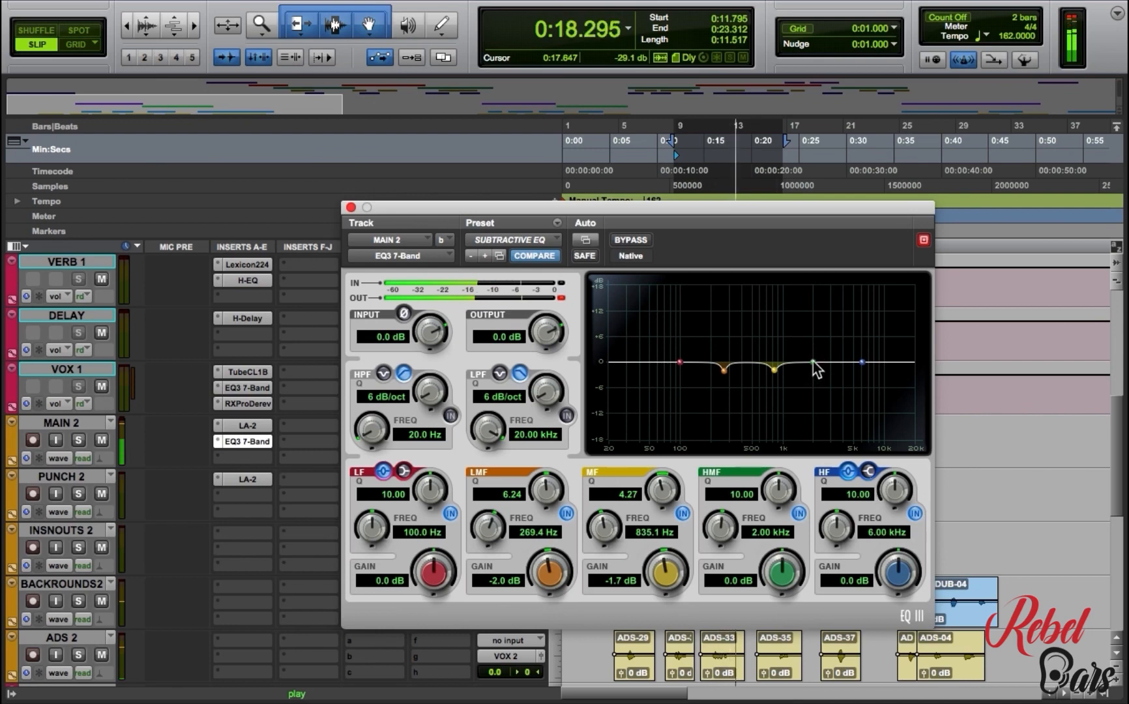
- Sweep the HMF band with an 18 dB boost, and set it to a -1.7 dB cut at 2.92 kHz with Q 3.98
left_click_drag(813, 360, 823, 277)
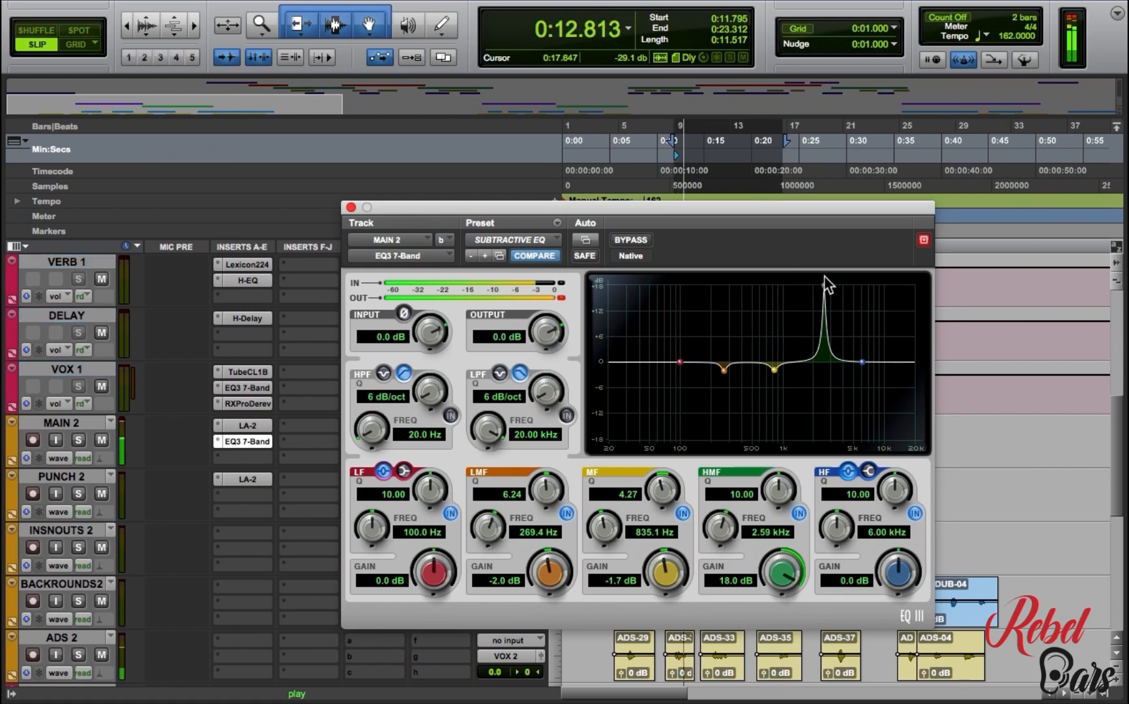
left_click_drag(824, 275, 827, 275)
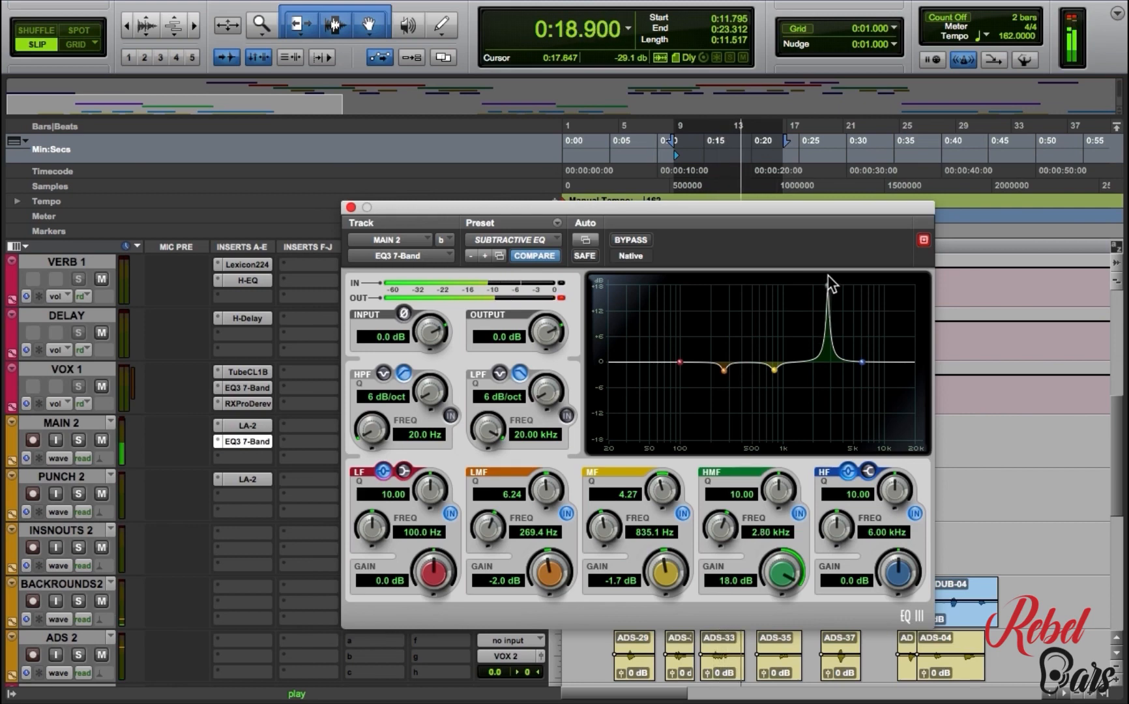
left_click_drag(828, 276, 829, 275)
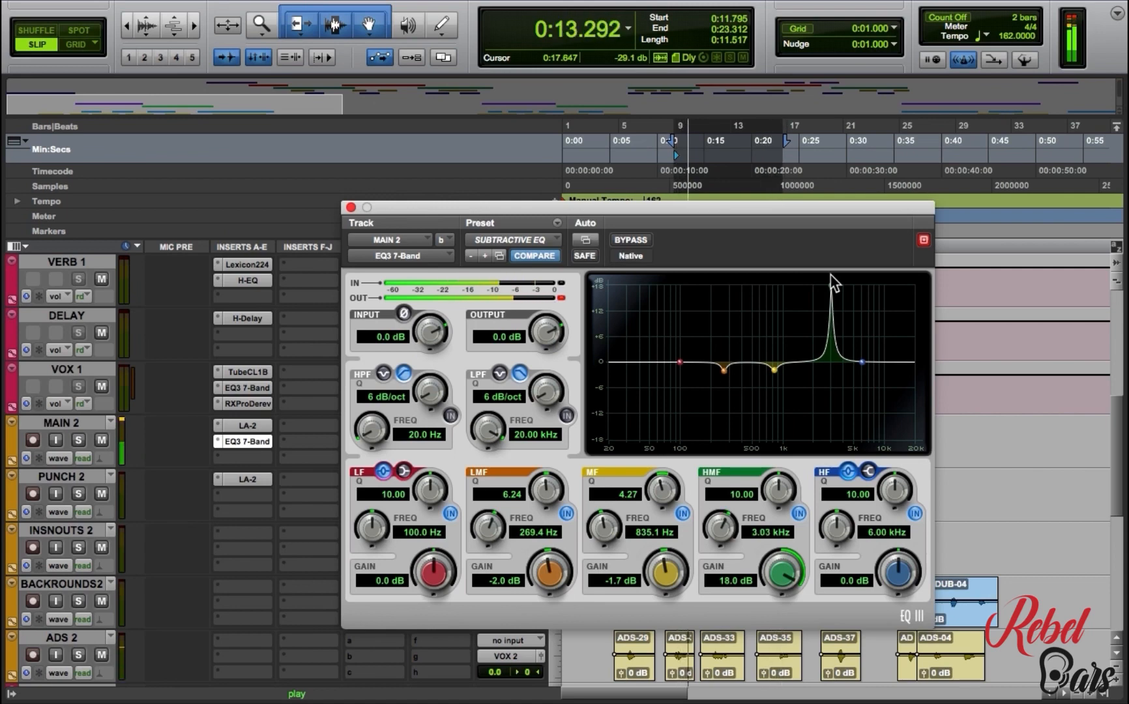
left_click_drag(830, 275, 834, 372)
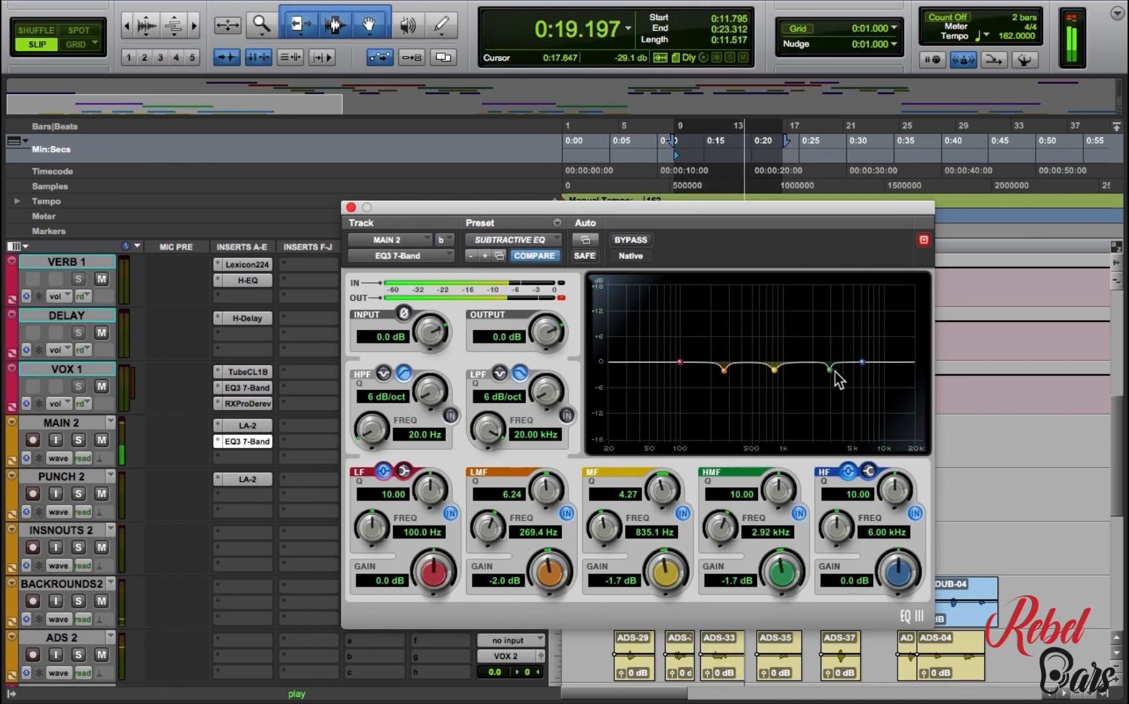
left_click_drag(759, 502, 742, 475)
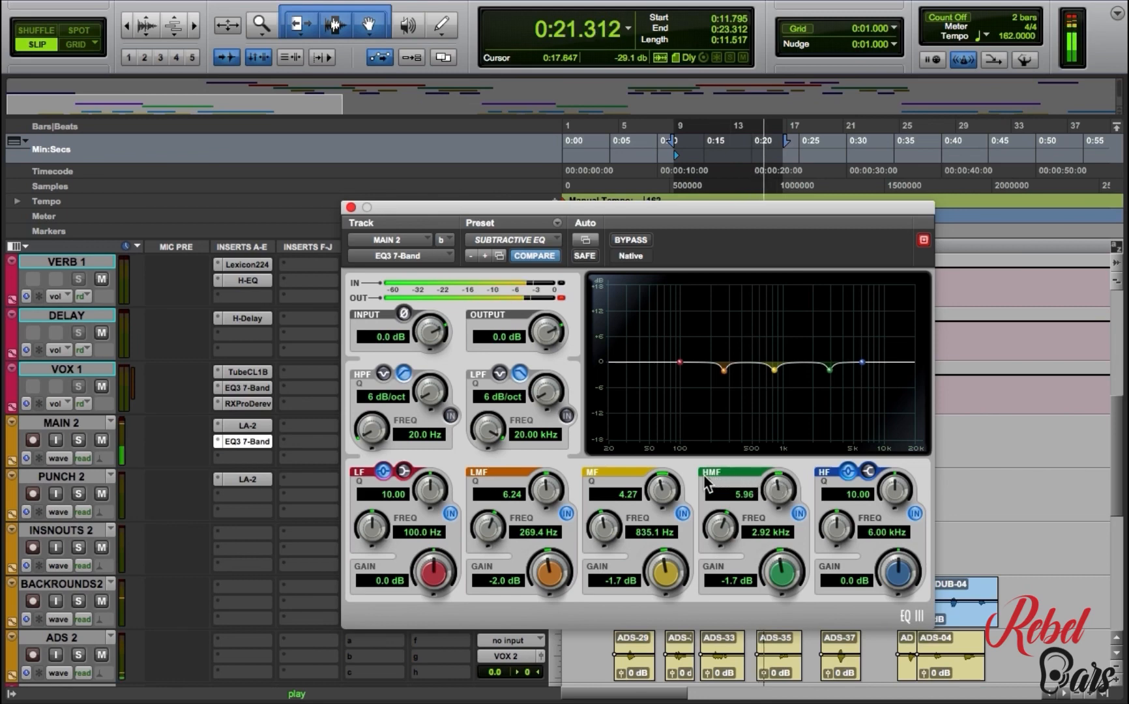
left_click_drag(673, 486, 657, 482)
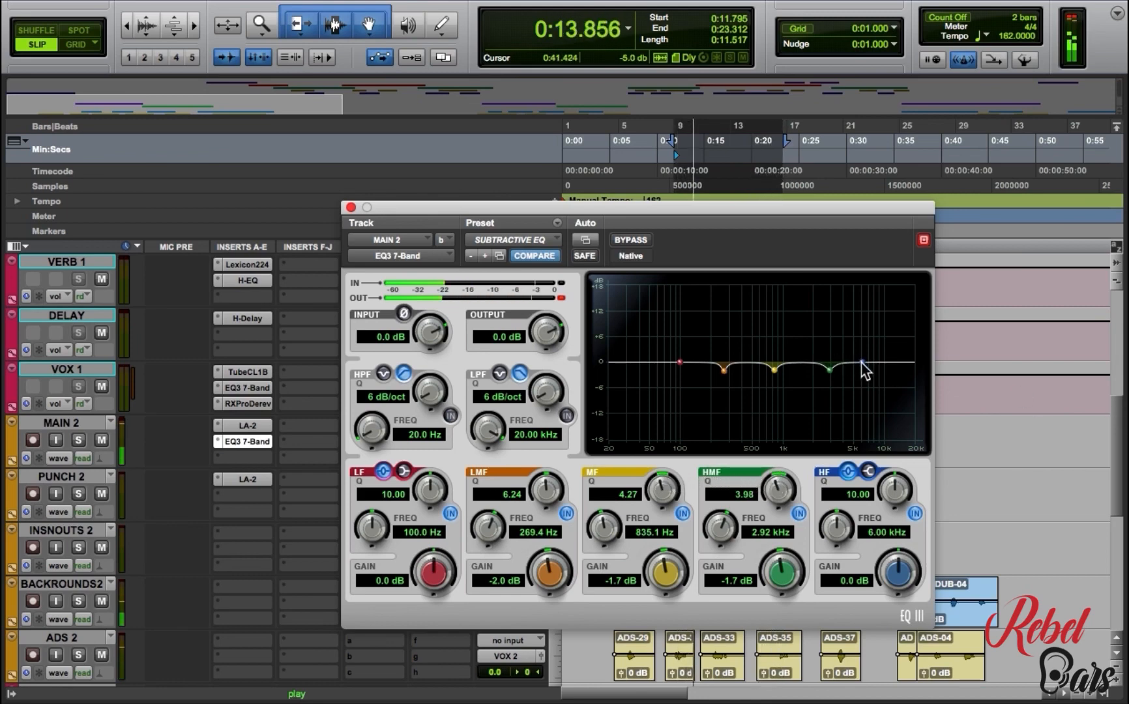
- Restart playback and set the HF band to a -0.9 dB cut at 4.09 kHz
key("space")
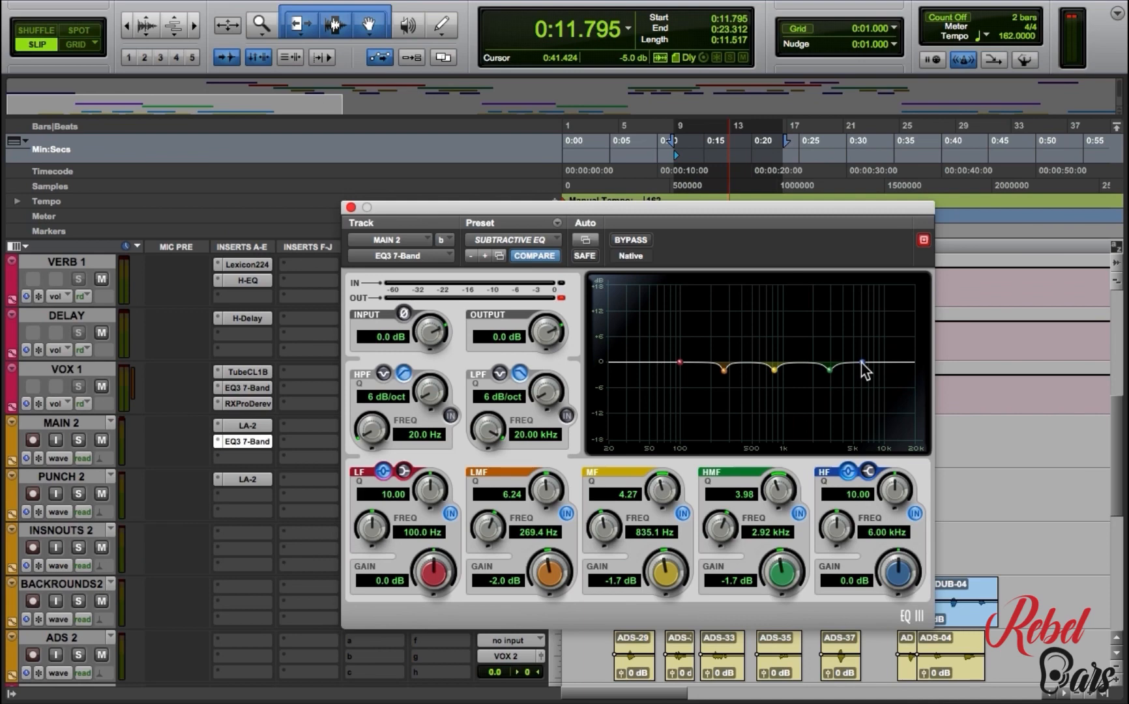
key("space")
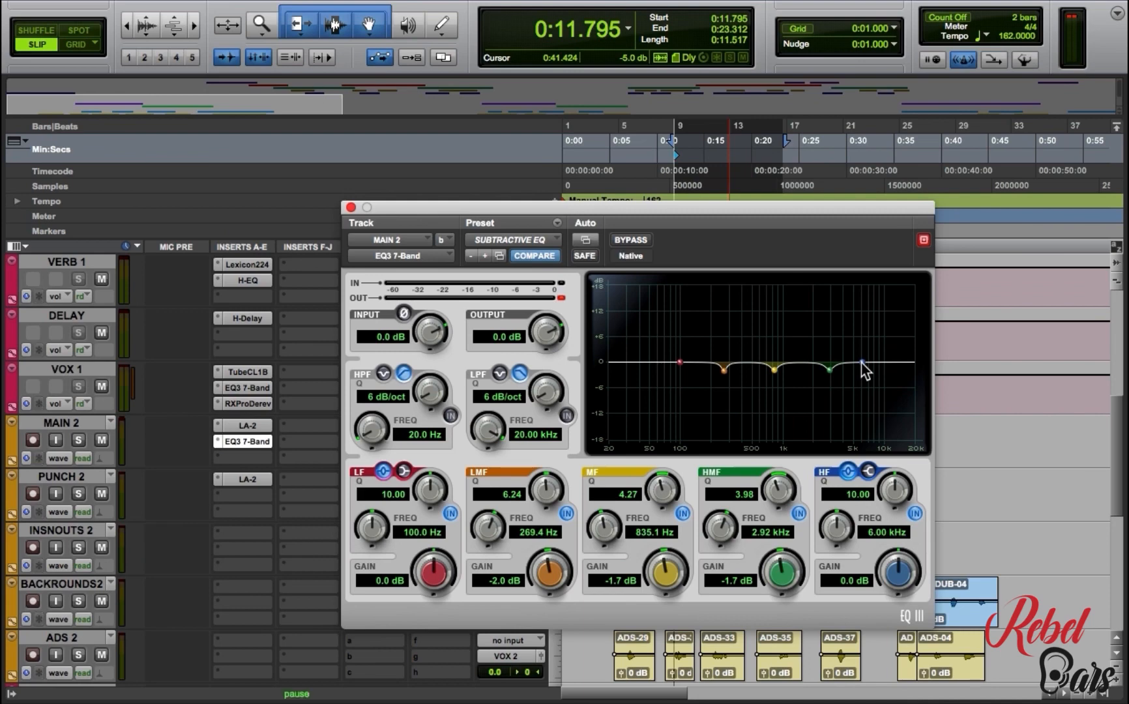
mouse_move(862, 360)
left_mouse_down()
mouse_move(862, 283)
mouse_move(883, 279)
mouse_move(843, 277)
mouse_move(846, 371)
left_mouse_up()
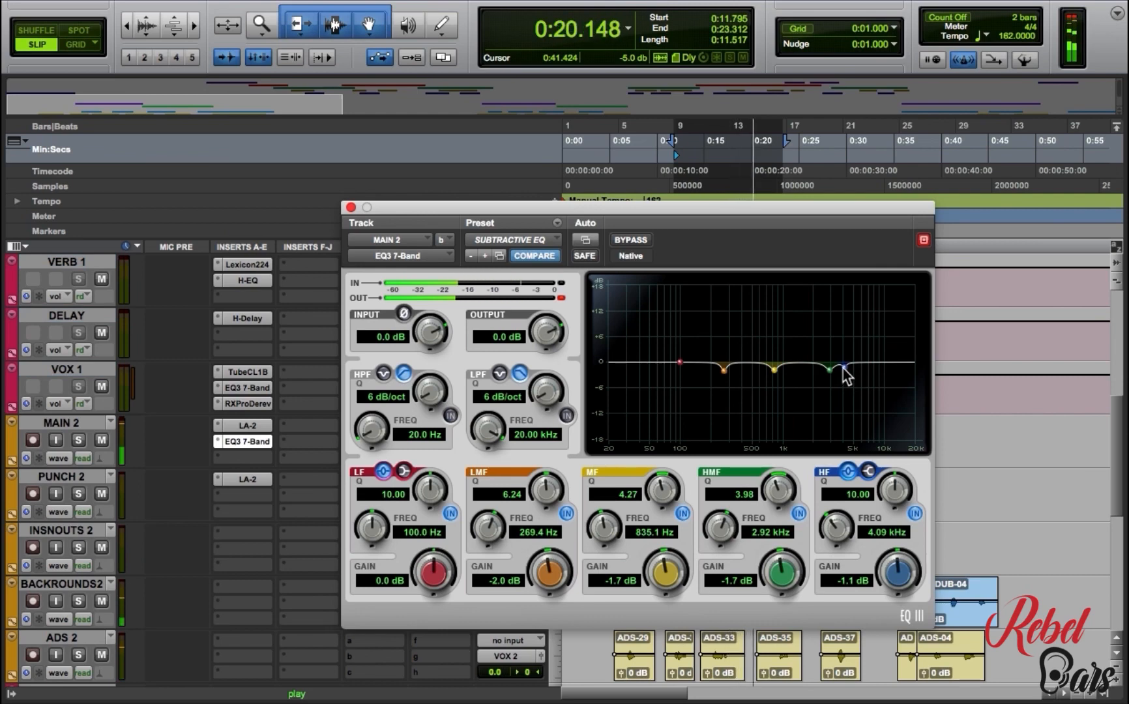
left_click_drag(846, 375, 847, 376)
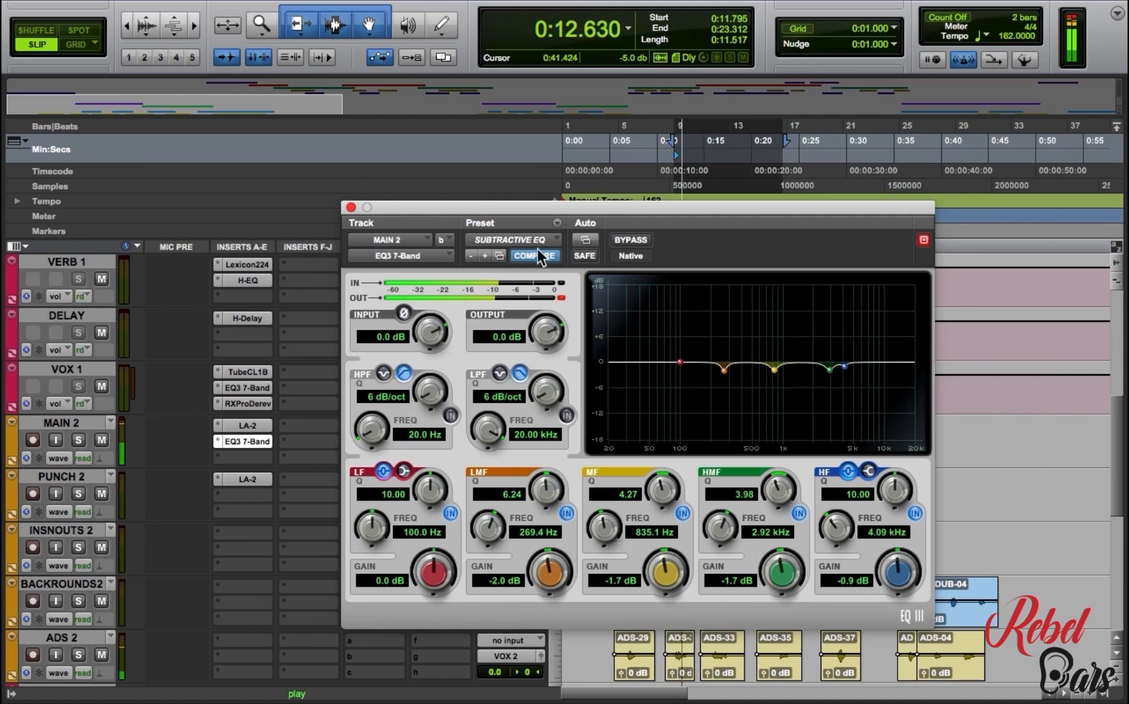
- Restart playback and compare the MAIN 2 vocal with the EQ bypassed and active, leaving the EQ active
key("space")
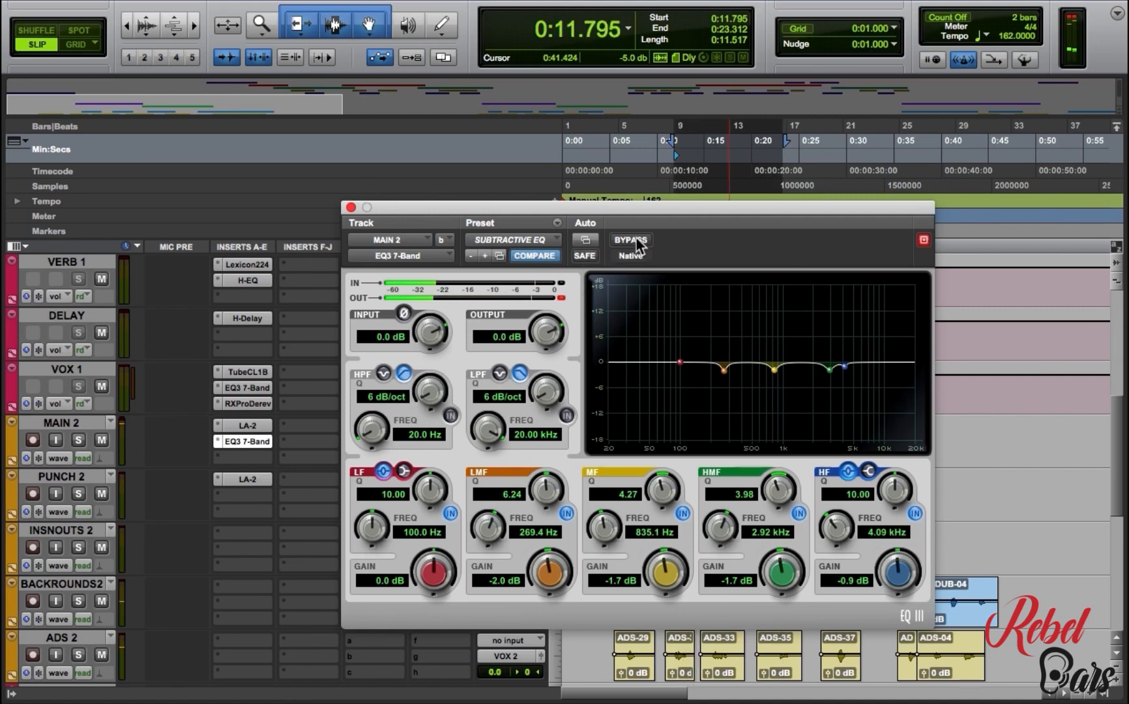
left_click(632, 241)
key("space")
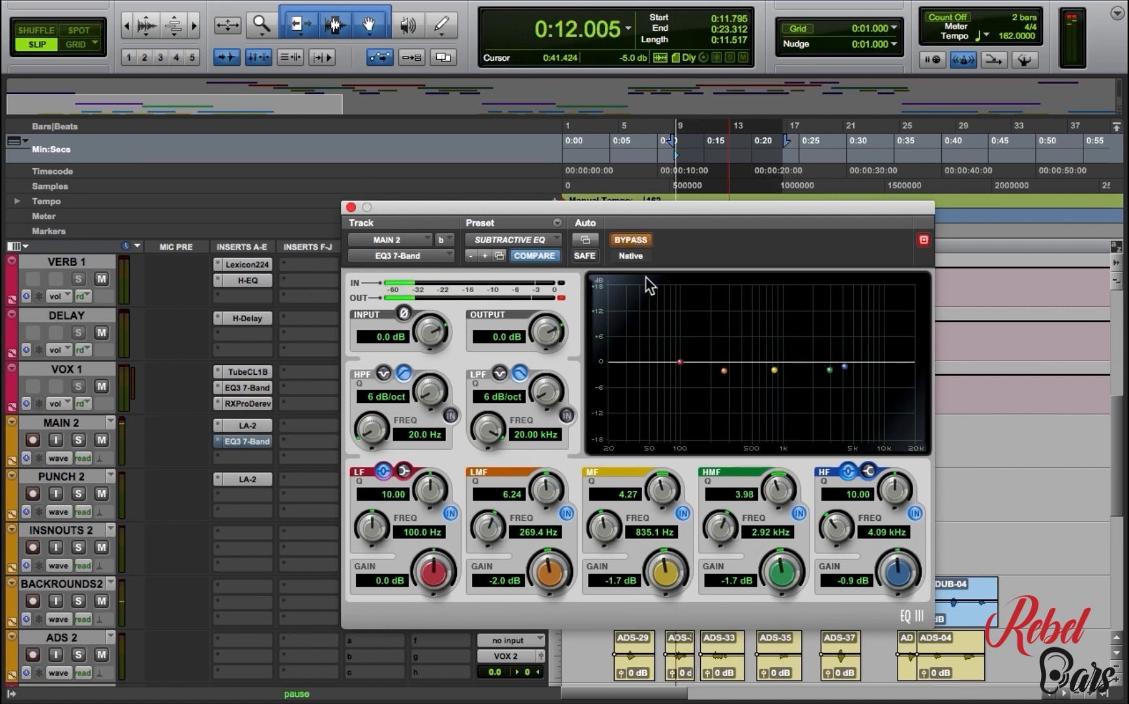
left_click(637, 238)
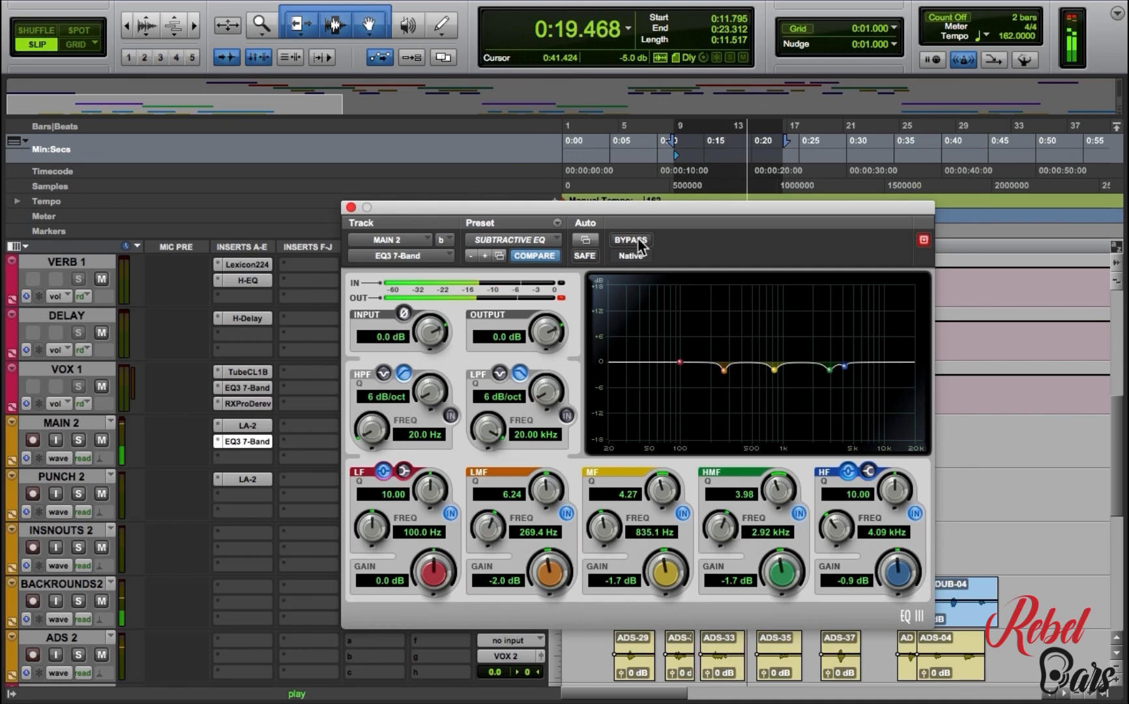
left_click(638, 238)
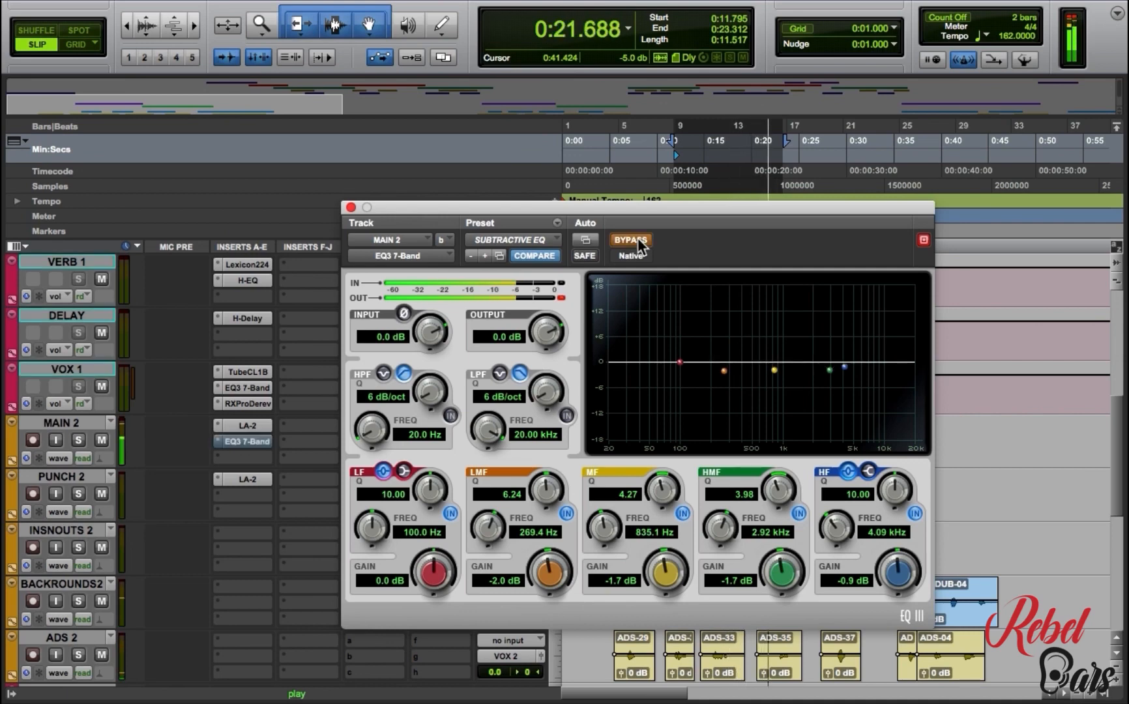
left_click(637, 238)
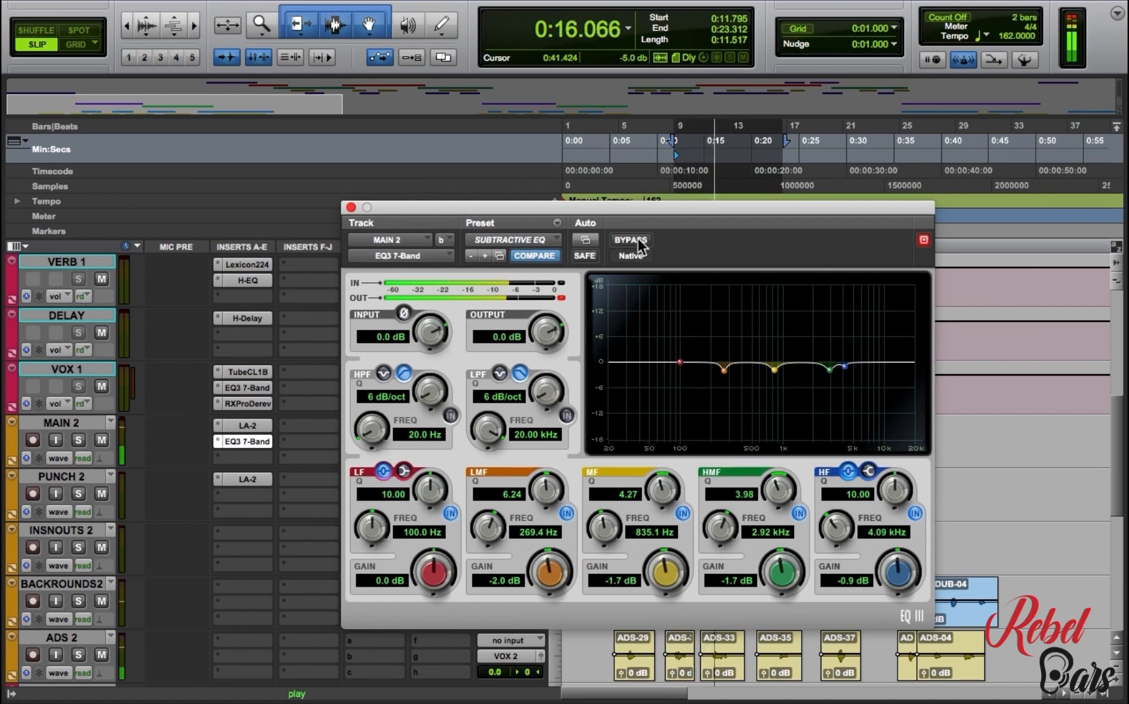
left_click(637, 238)
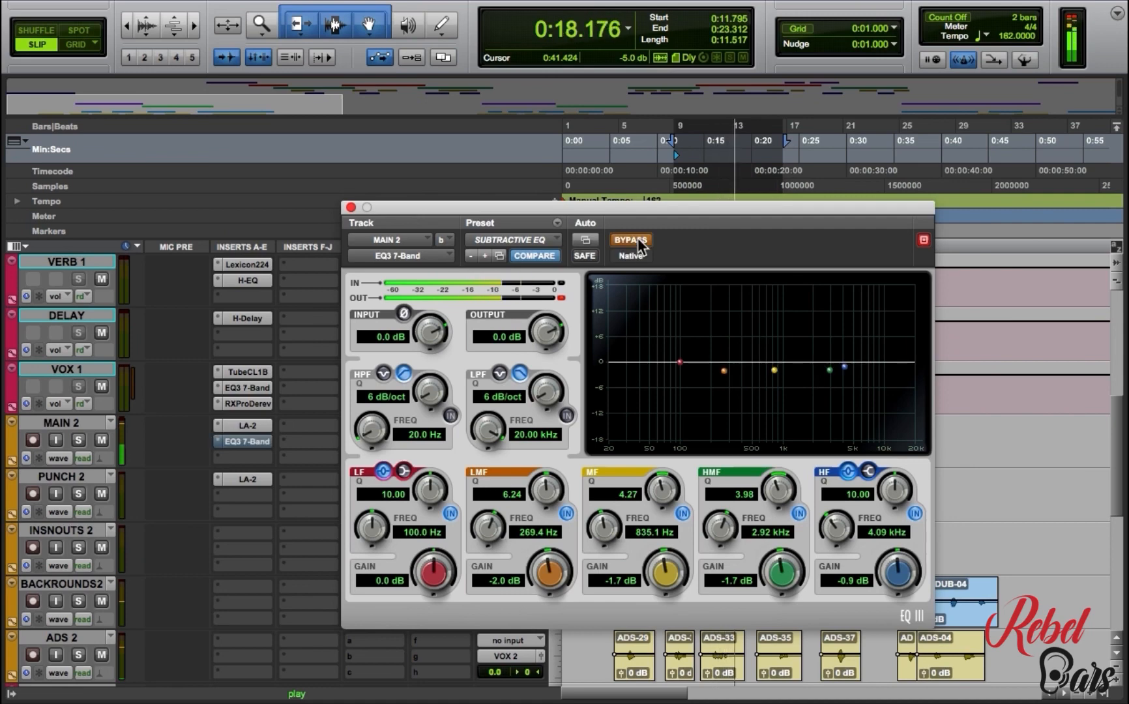
left_click(637, 239)
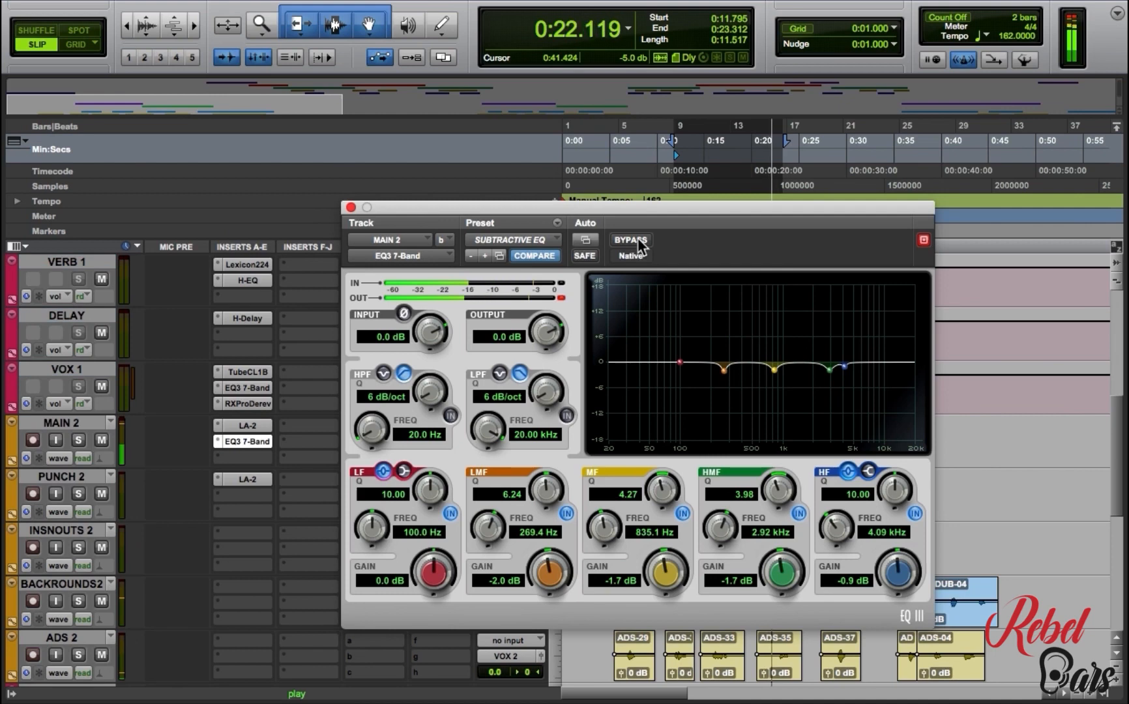
- Set the EQ's output gain to 0.6 dB, stop playback and close the EQ3 7-Band window
key("space")
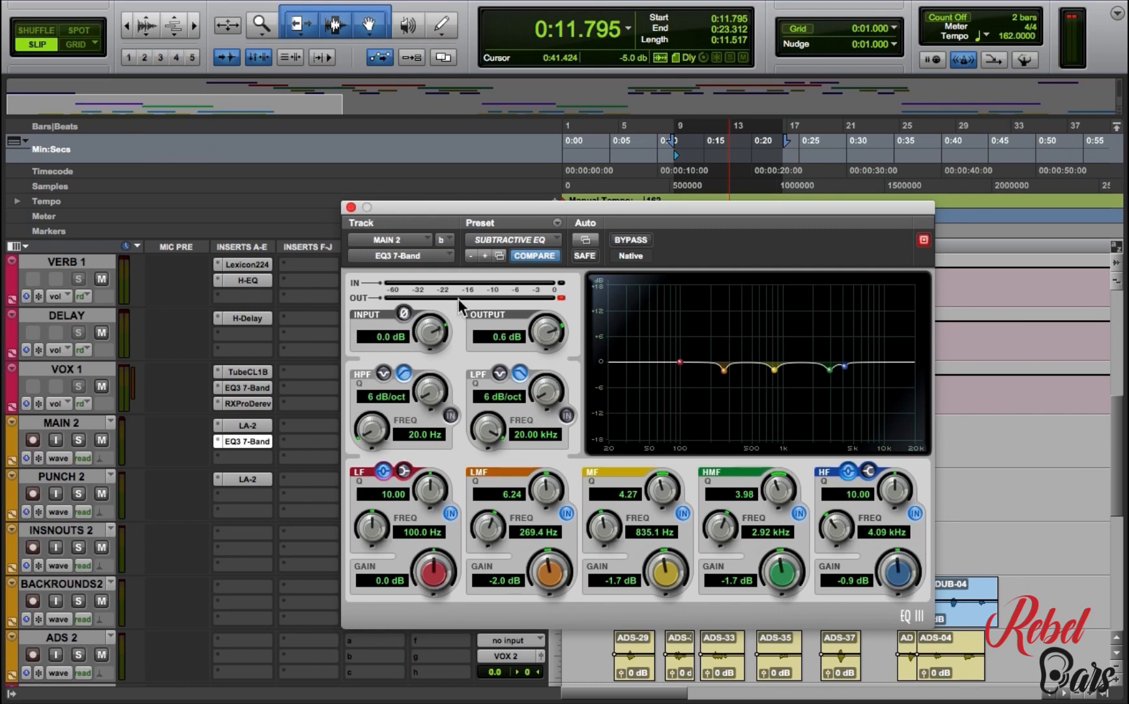
left_click(351, 207)
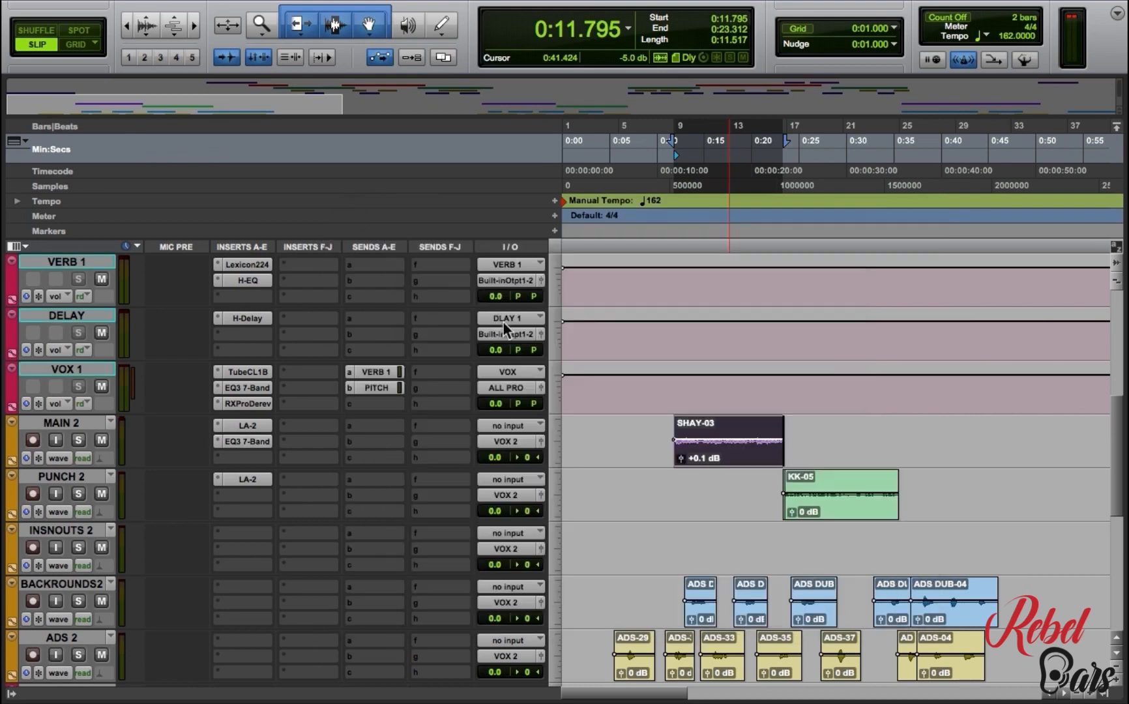